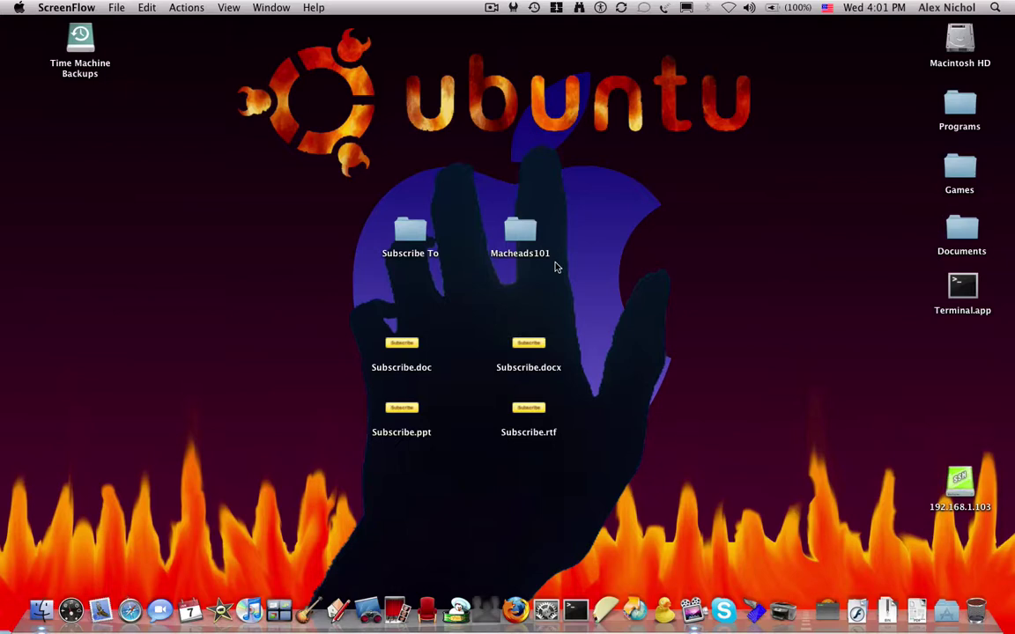
Open the iWork '09 folder inside Applications on Macintosh HD
key(super+space)
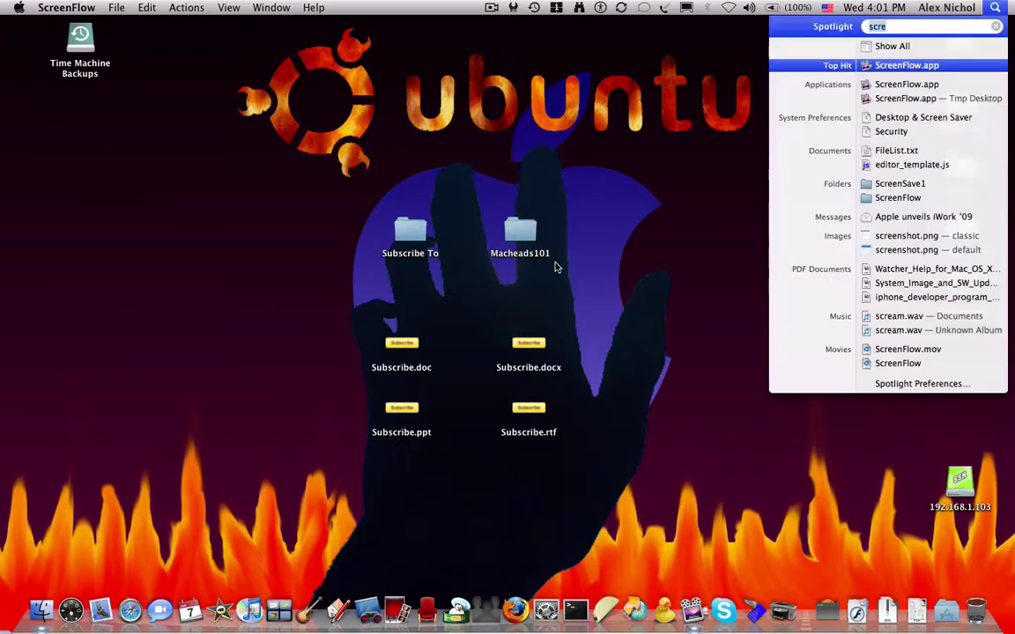
key(Escape)
key(Escape)
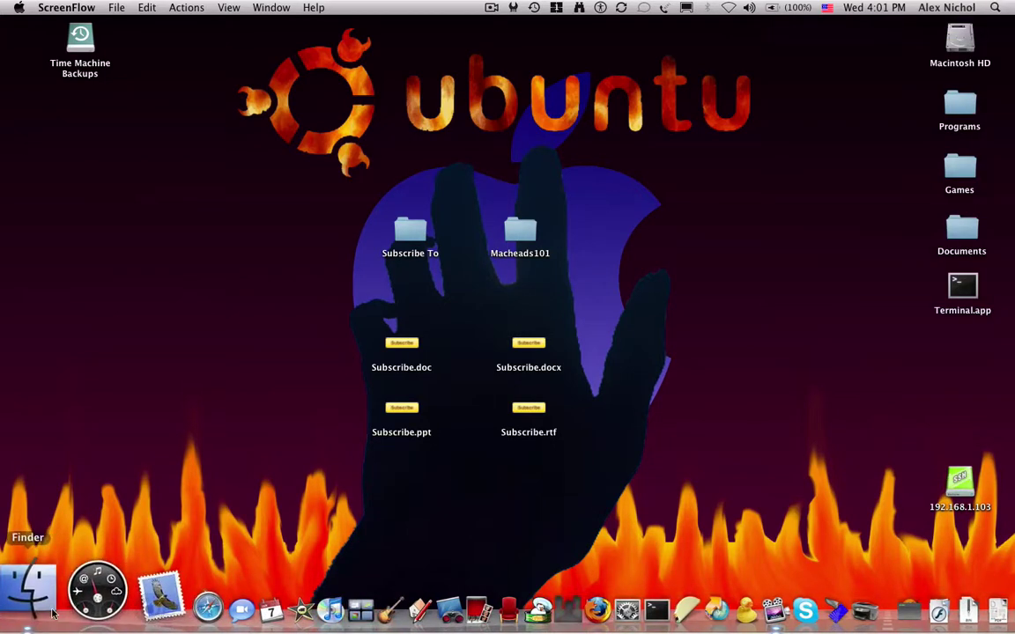
click(31, 594)
double_click(287, 147)
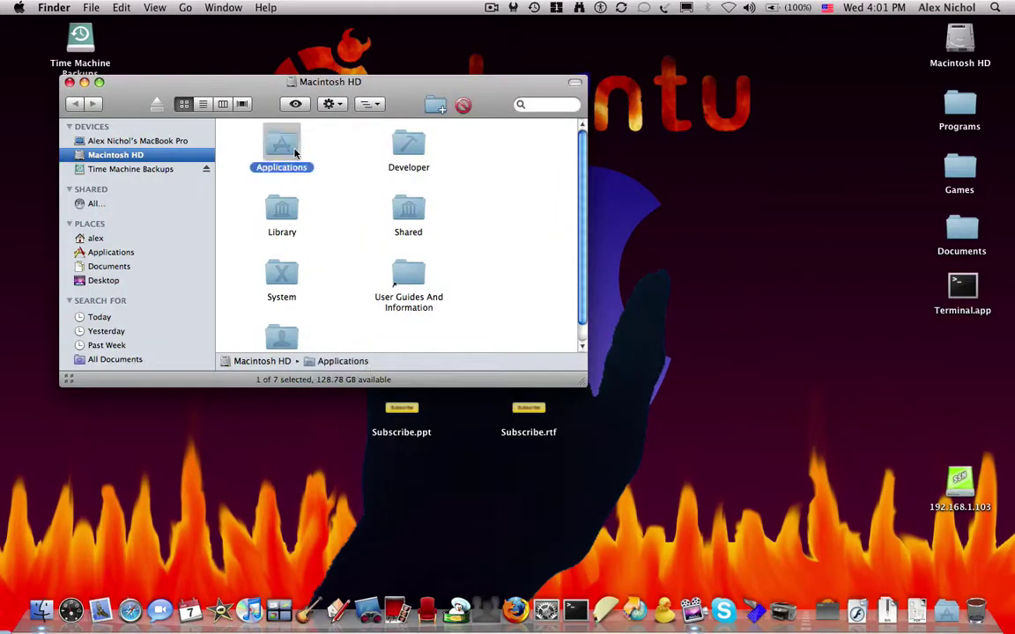
key(i)
key(Down)
key(Down)
key(Down)
key(Down)
key(Down)
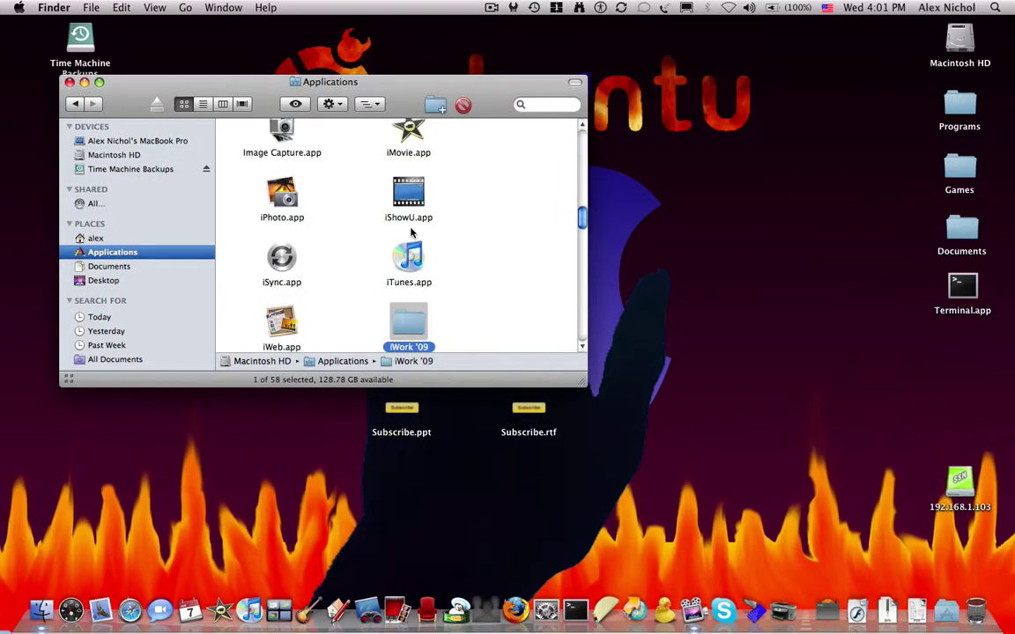
key(Down)
double_click(408, 257)
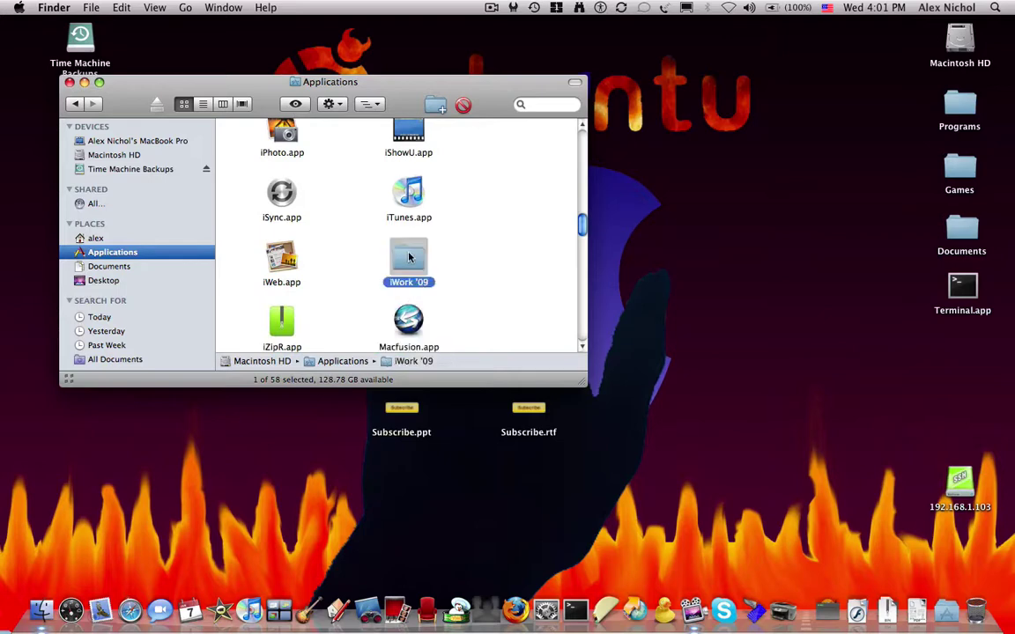
Highlight Keynote, Numbers and Pages, then Pages.app alone, clearing each selection
drag(420, 210, 225, 112)
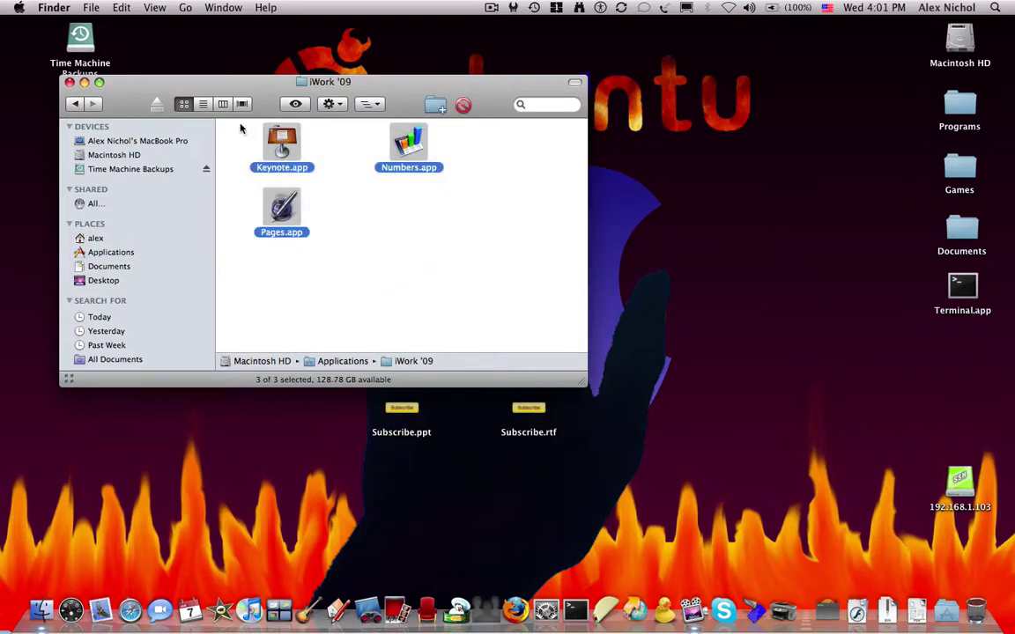
click(234, 119)
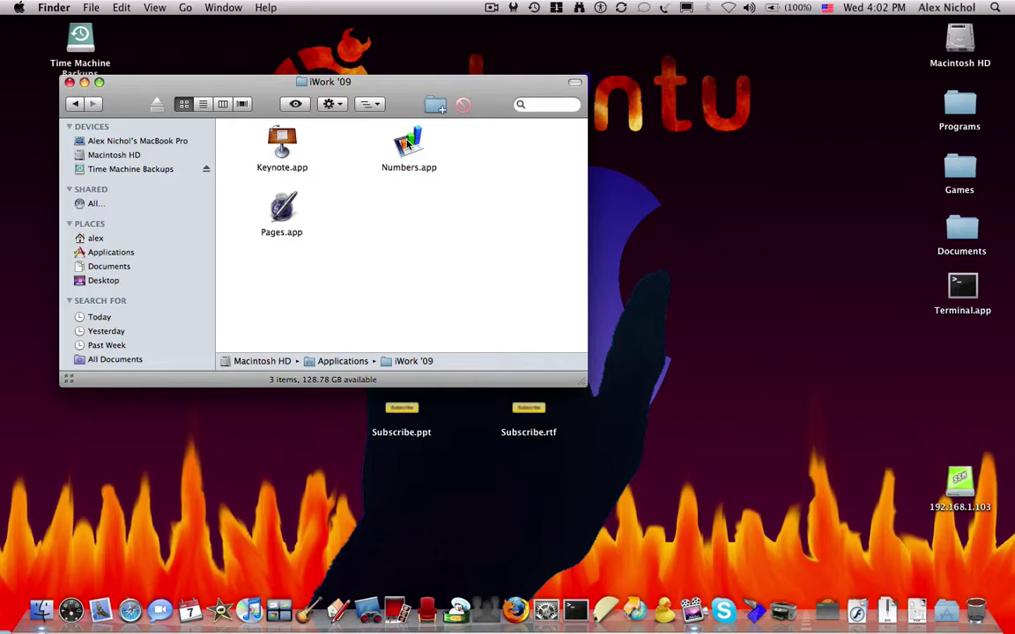
drag(328, 254, 240, 188)
click(240, 189)
Launch Pages and start a new Blank word-processing document
double_click(282, 211)
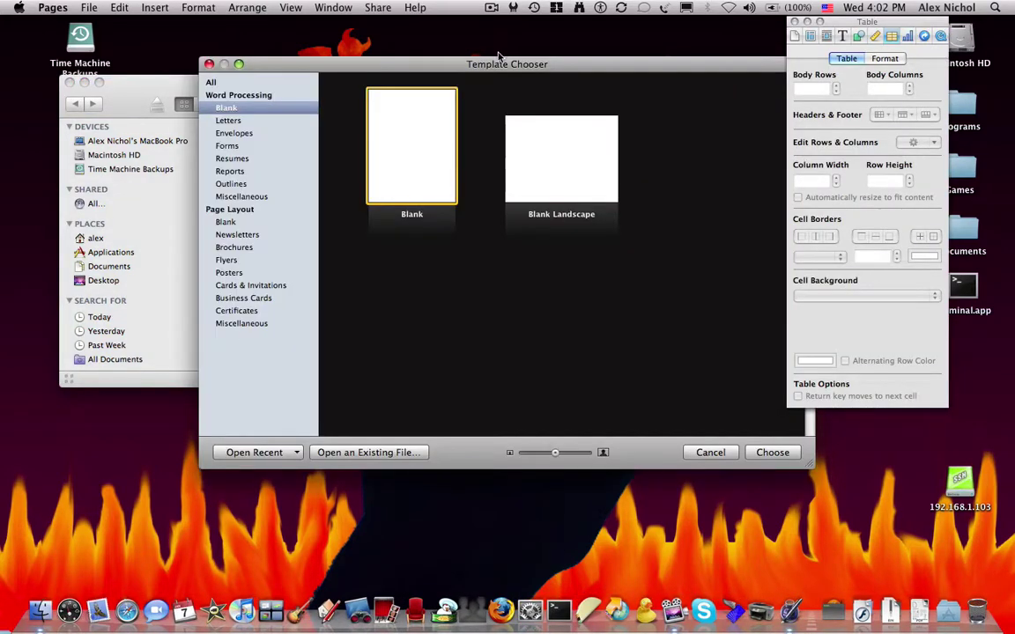
drag(451, 62, 374, 30)
click(695, 420)
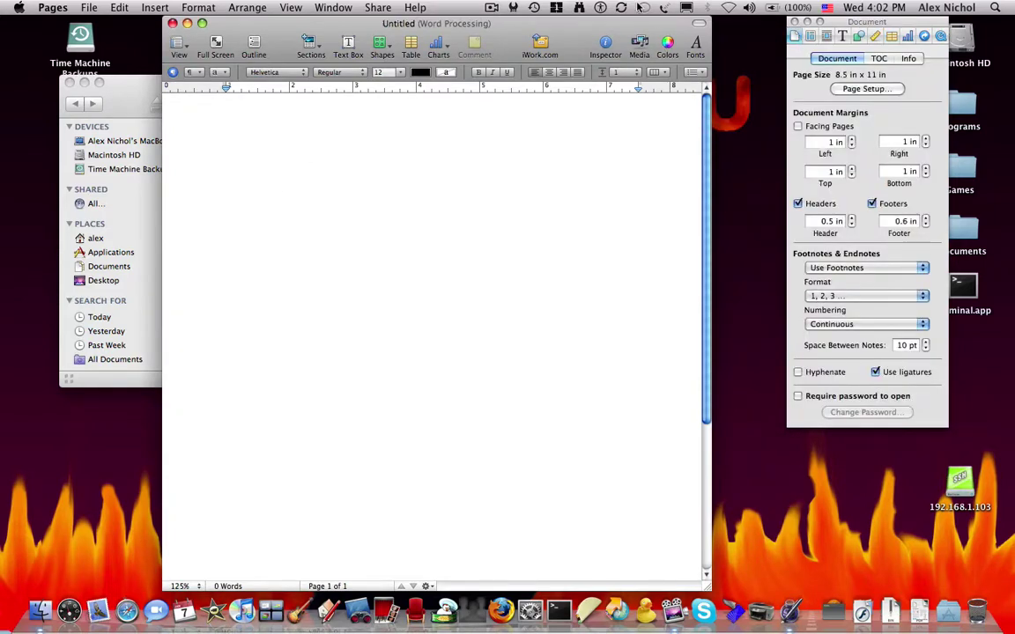
Show page thumbnails beside the document and shift the window to the left
click(173, 43)
click(193, 64)
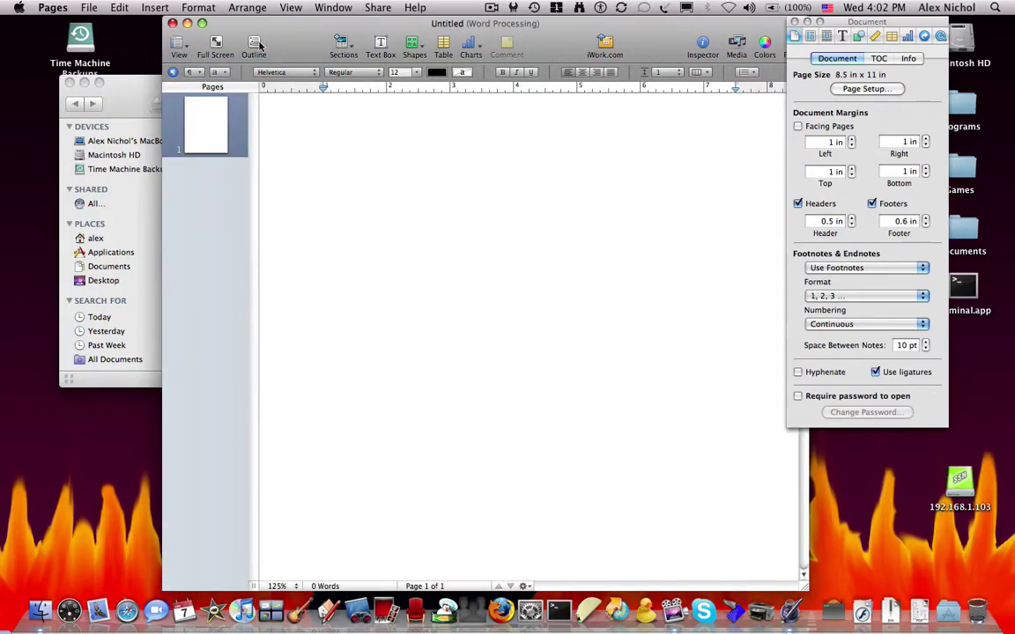
click(329, 43)
click(329, 43)
drag(440, 26, 369, 26)
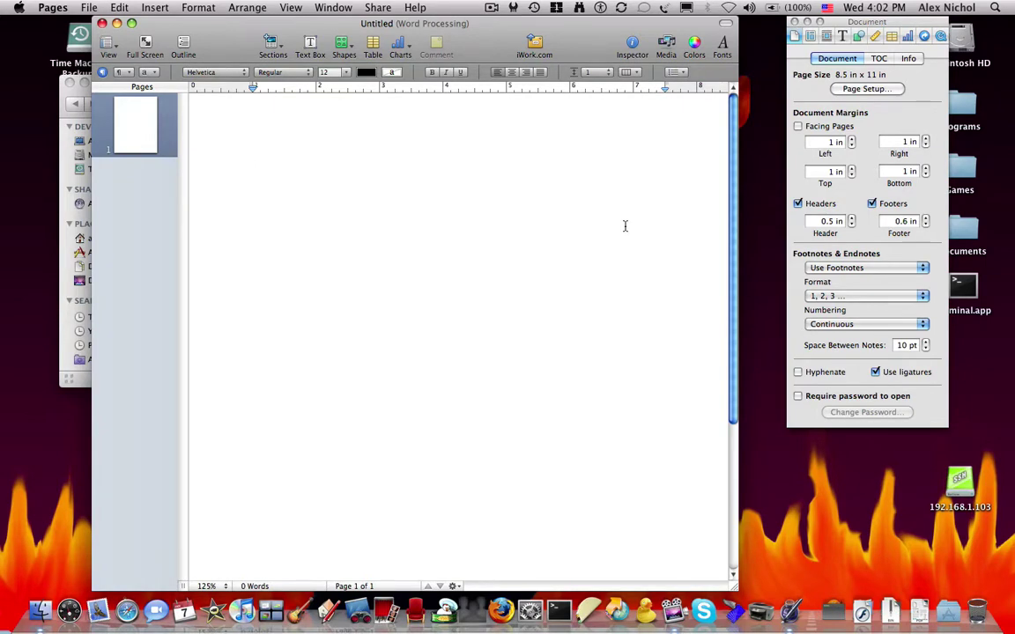
Quit Pages and launch Keynote with a new Gradient-themed presentation
key(super+q)
click(449, 266)
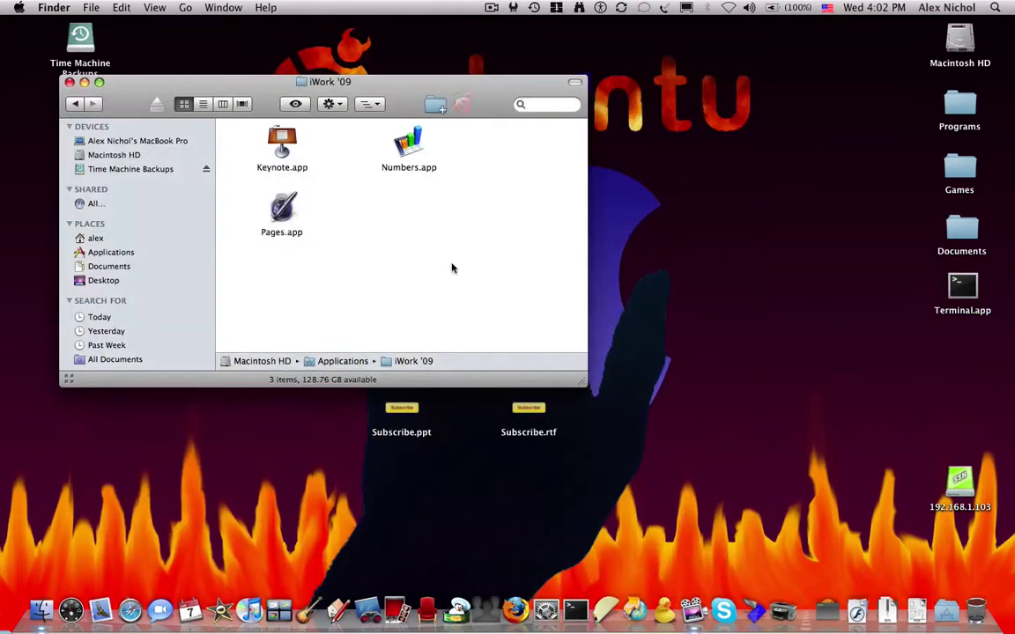
click(287, 153)
double_click(287, 153)
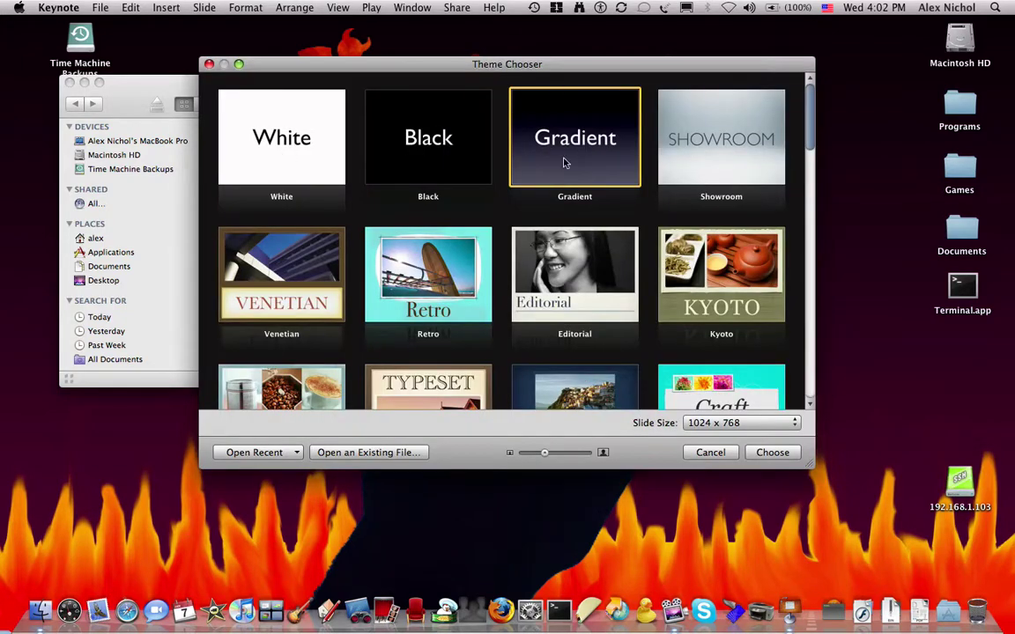
click(770, 453)
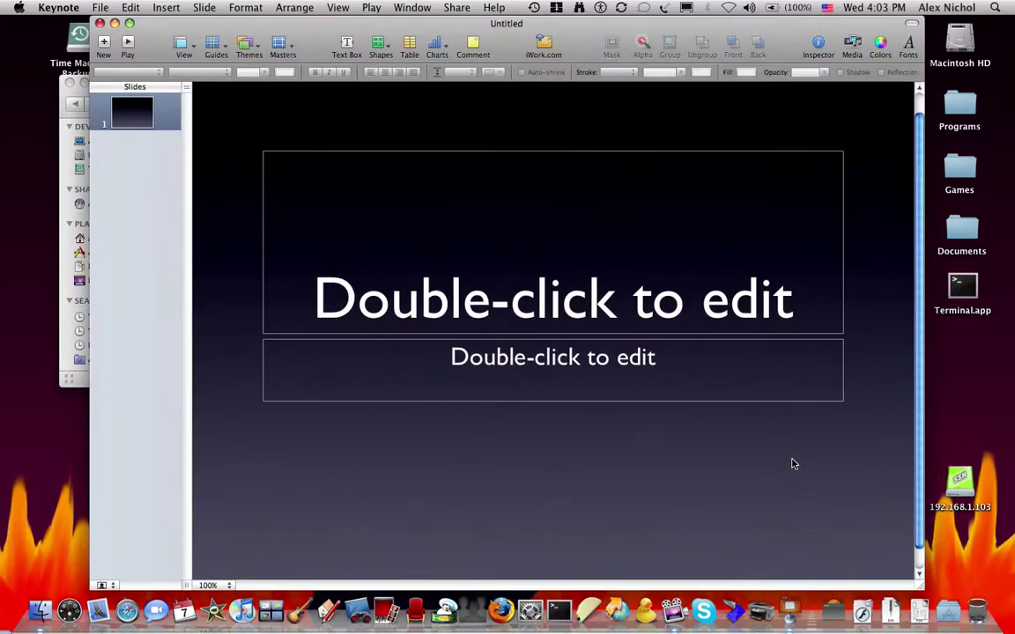
Title the slide 'Thanks bye', then quit Keynote with Don't Save
double_click(656, 240)
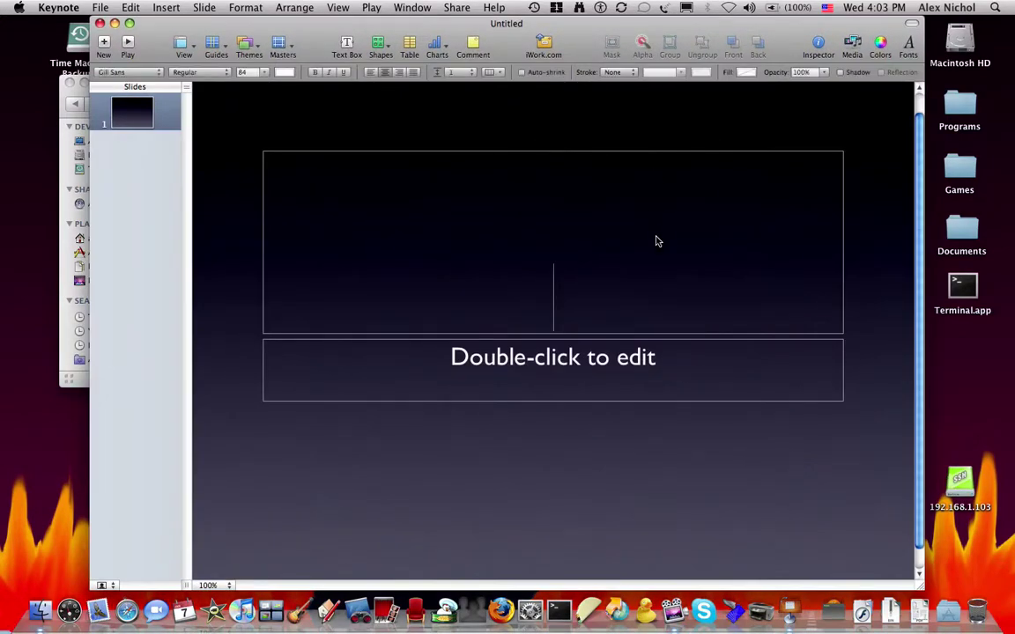
text(Thanks )
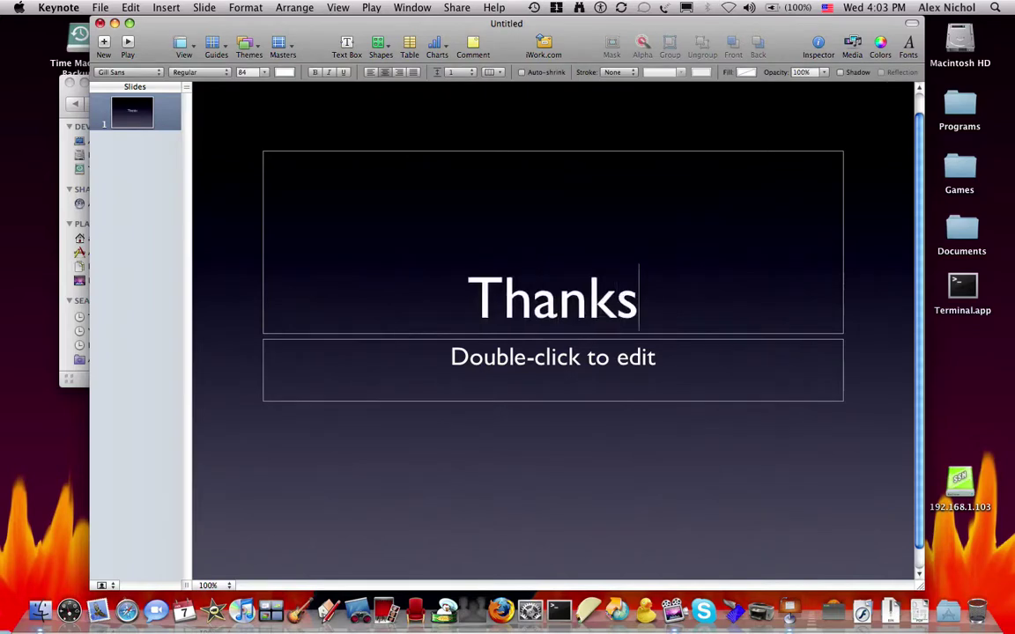
text(byw)
key(BackSpace)
text(e)
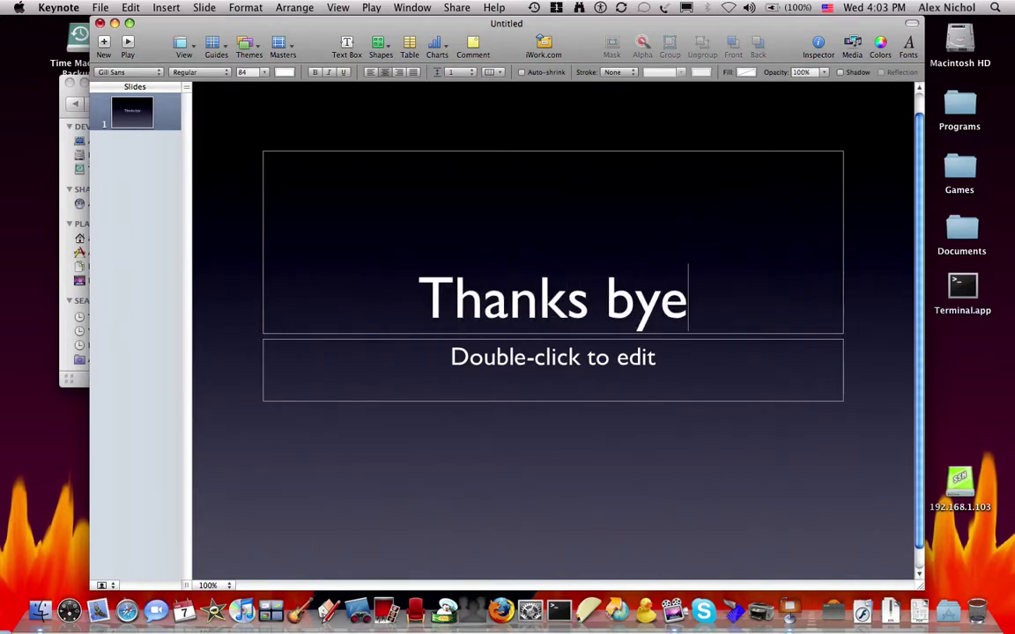
key(super+q)
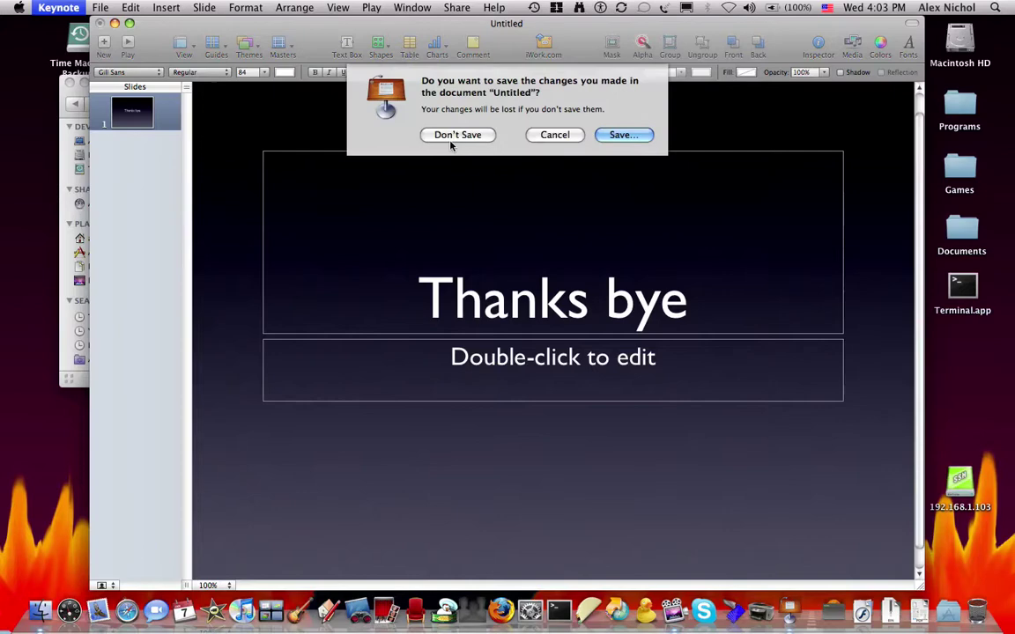
click(450, 134)
click(309, 245)
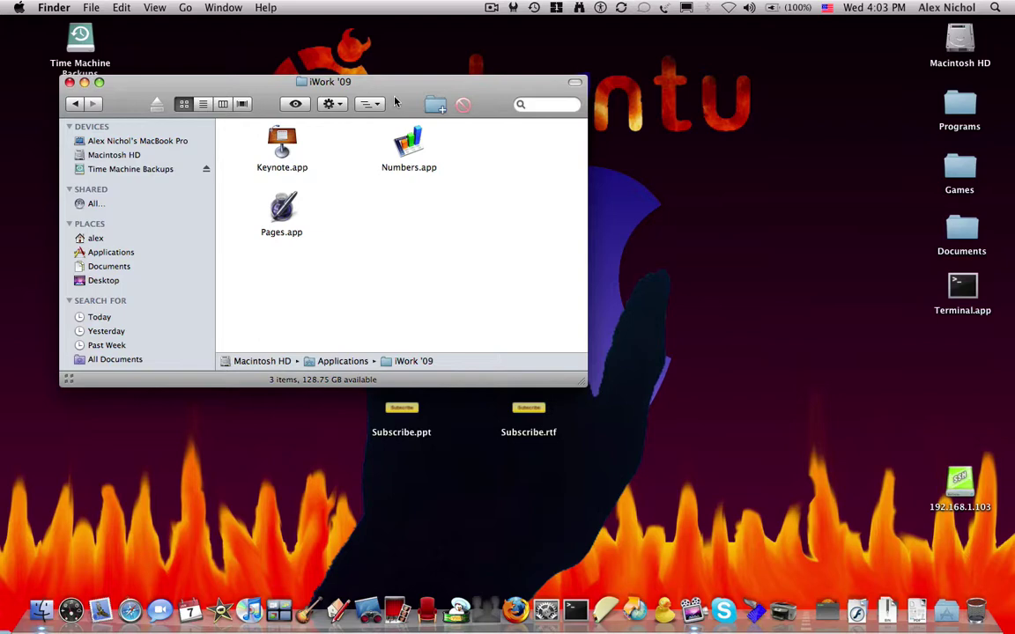
Close the iWork '09 window, then select and deselect Subscribe.doc and Subscribe.docx
drag(354, 83, 435, 72)
click(149, 69)
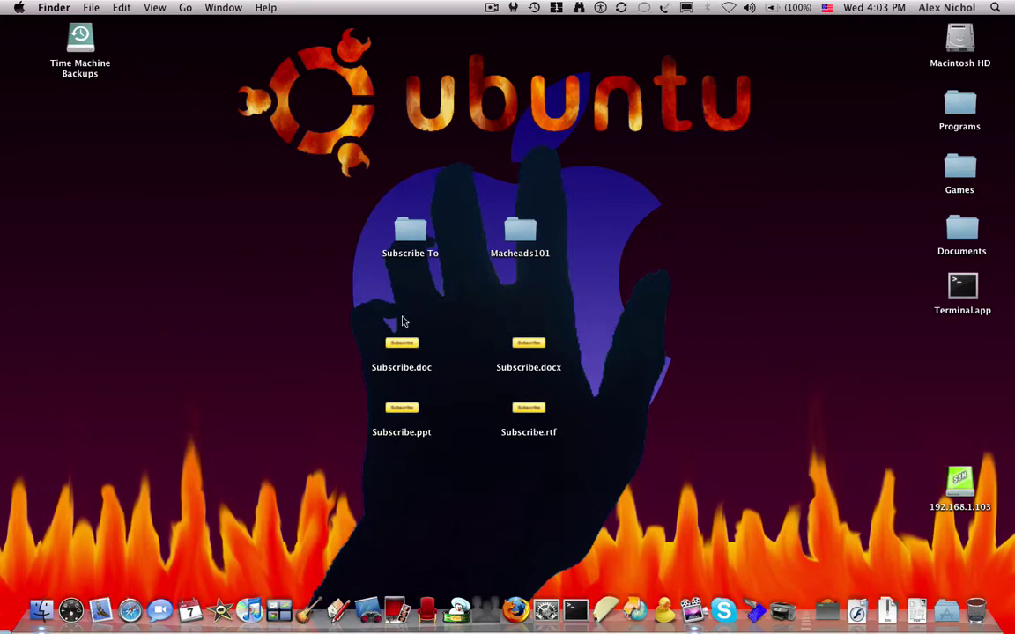
drag(357, 318, 453, 398)
click(454, 399)
drag(482, 318, 574, 380)
click(574, 381)
Open Subscribe.doc with Pages.app, check its layout settings, then quit with Don't Save
right_click(394, 347)
mouse_move(453, 363)
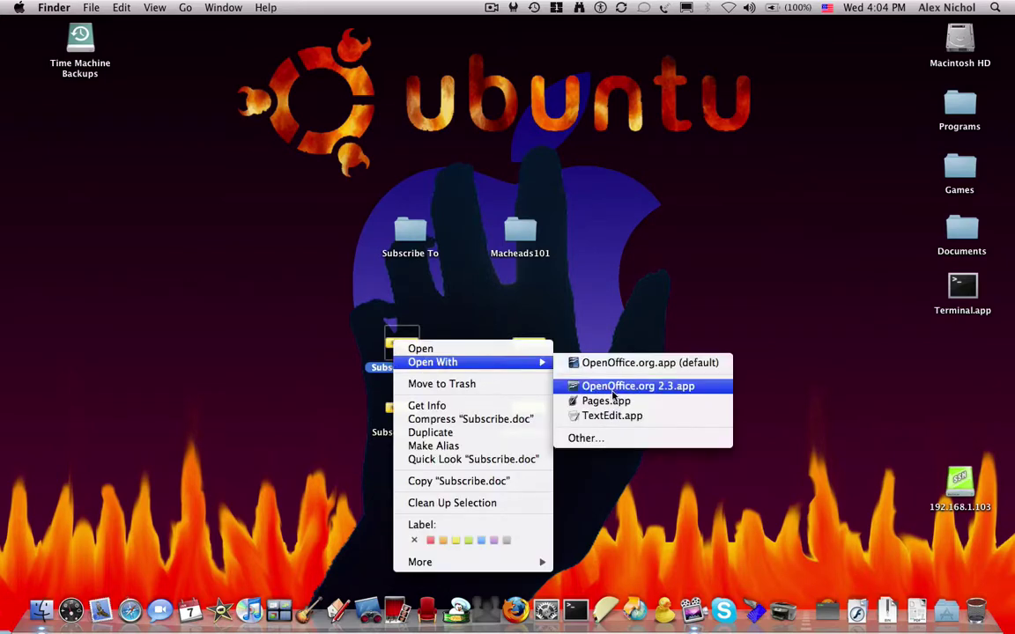
click(613, 401)
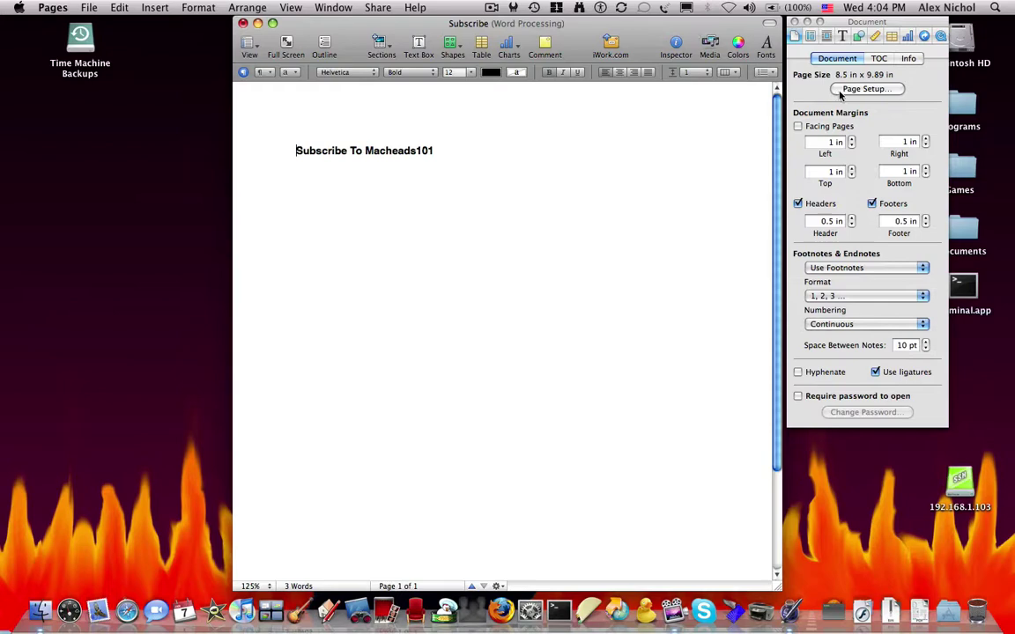
click(810, 36)
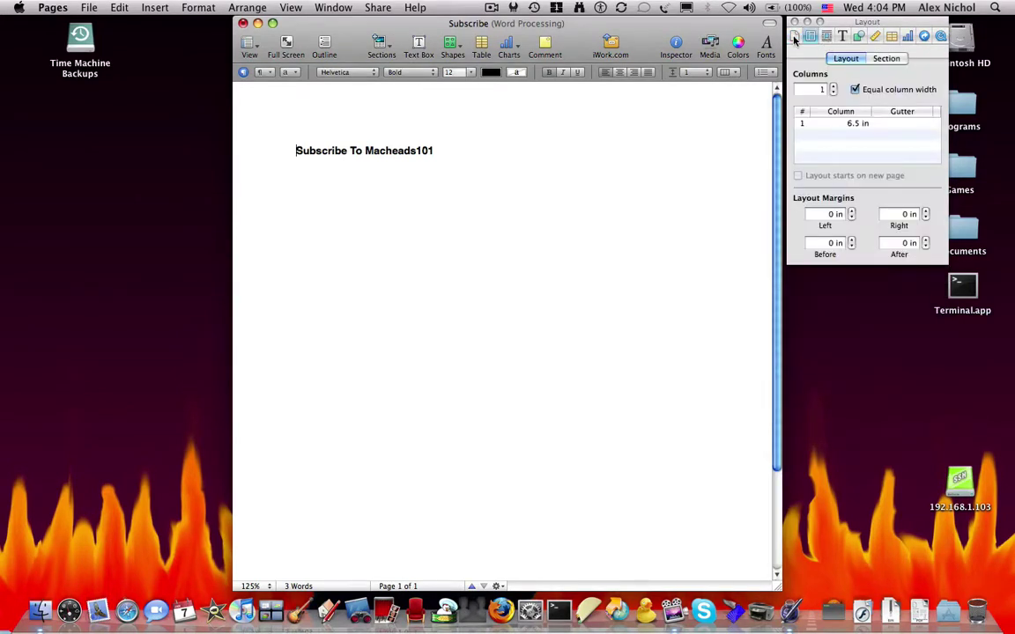
click(793, 37)
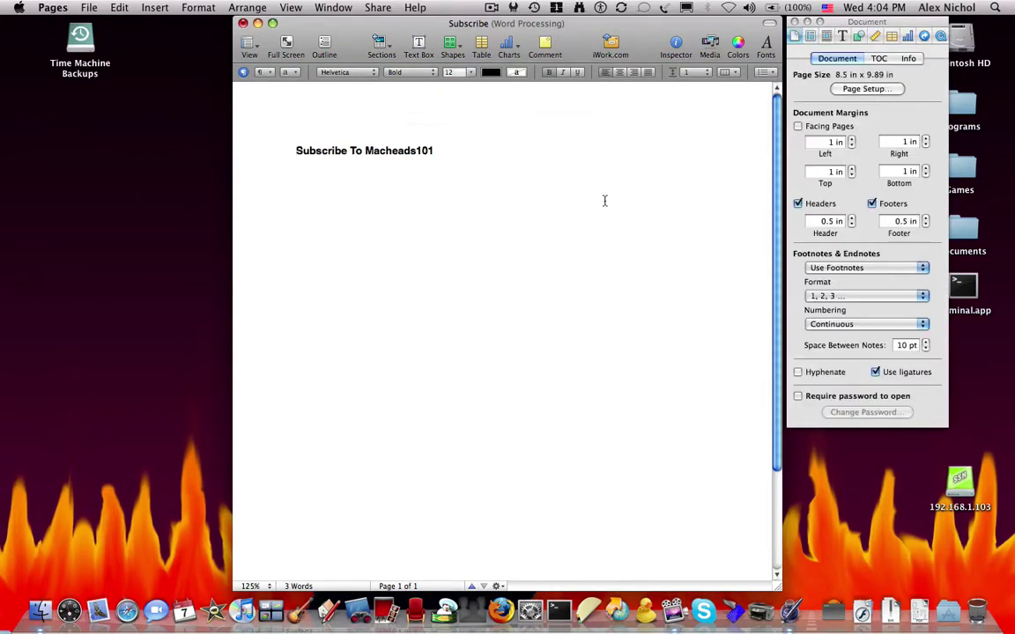
key(super+q)
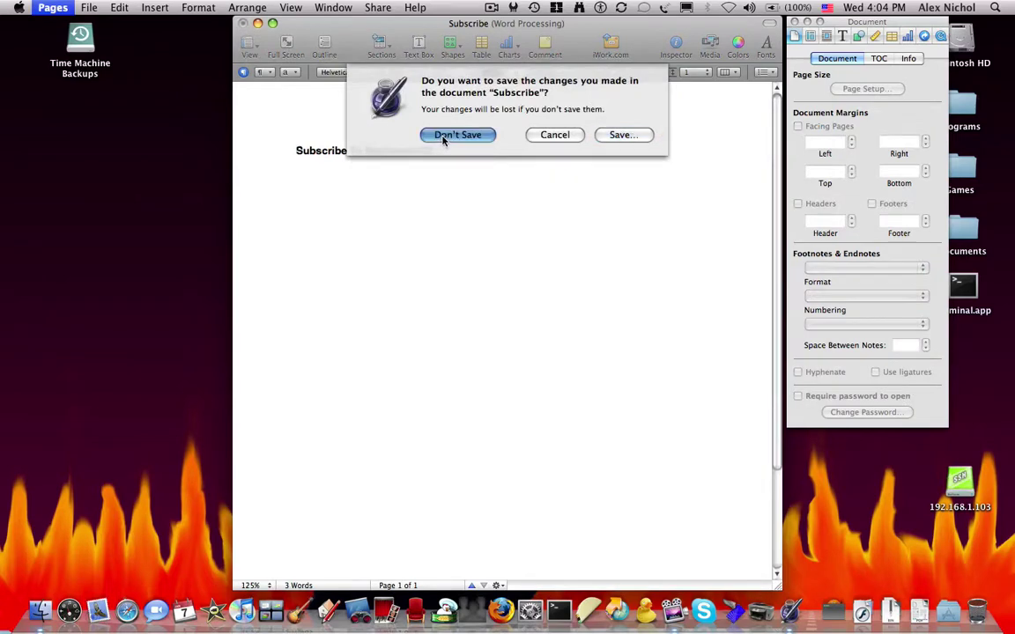
click(443, 137)
Select Subscribe.docx and force quit OpenOffice.org from the Force Quit list
click(544, 349)
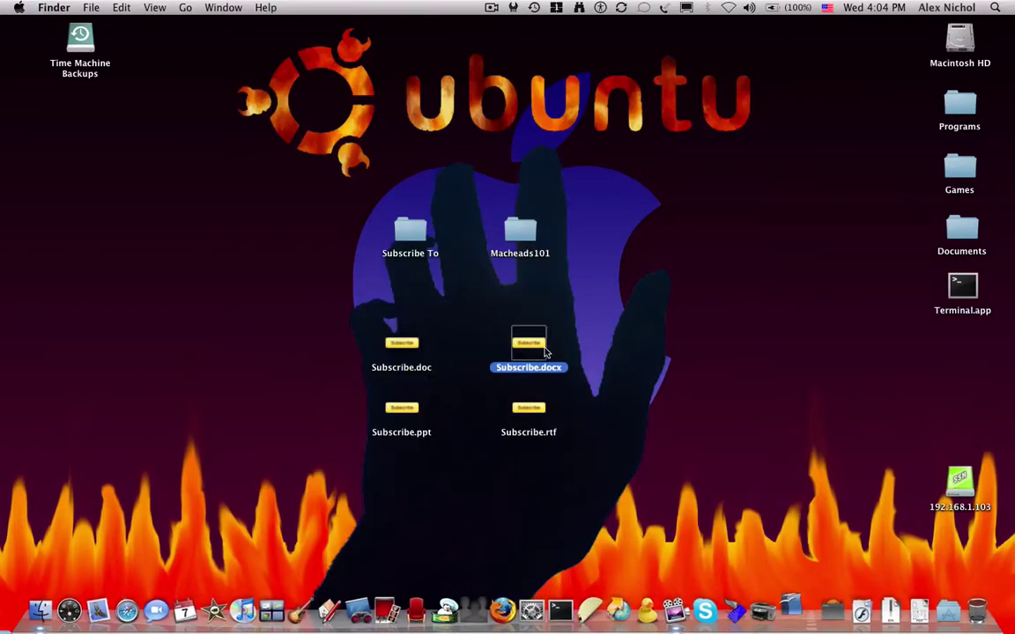
key(super+alt+Escape)
key(Up)
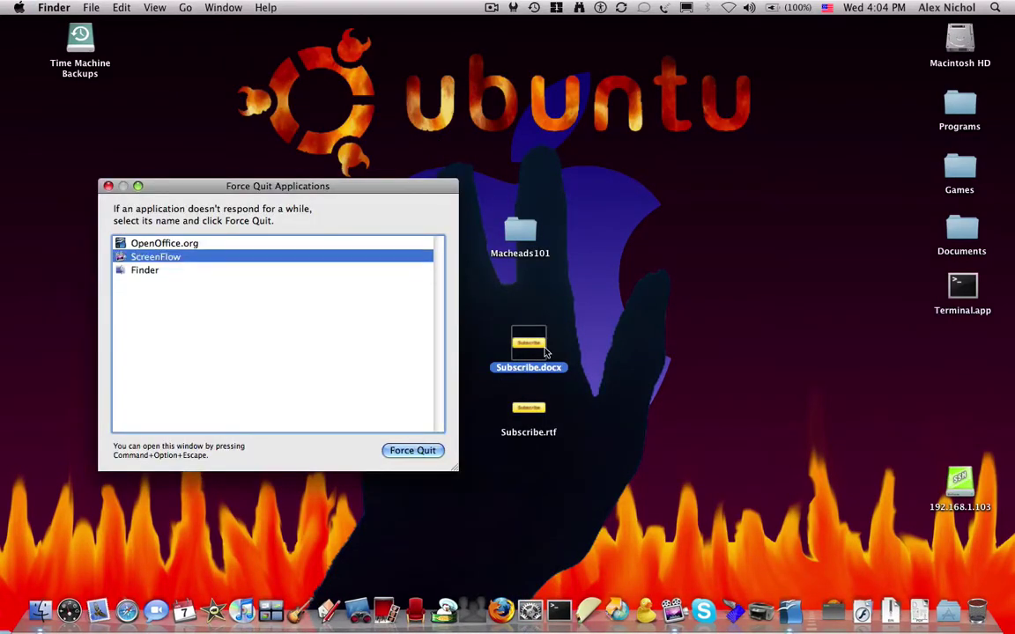
key(Up)
key(Return)
key(Return)
key(Escape)
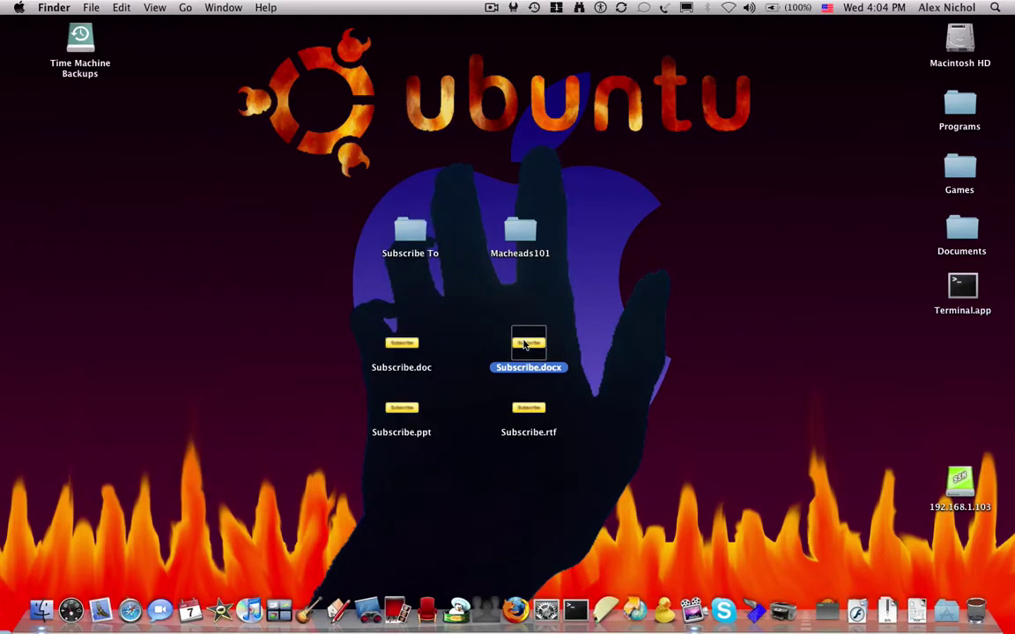
Open Subscribe.docx with Pages.app, then quit with Don't Save
right_click(525, 343)
mouse_move(624, 362)
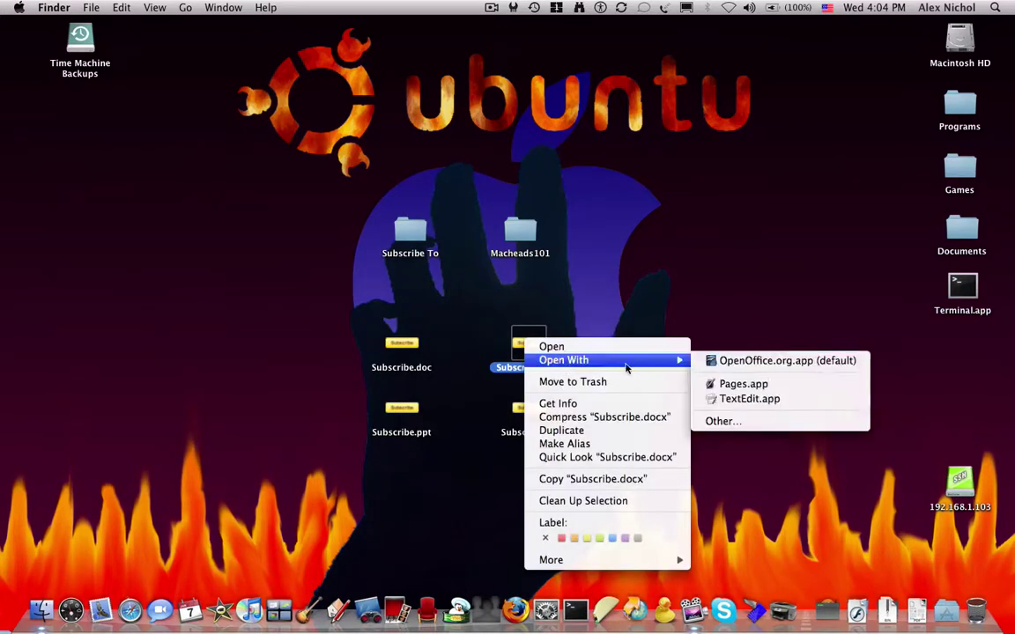
click(753, 387)
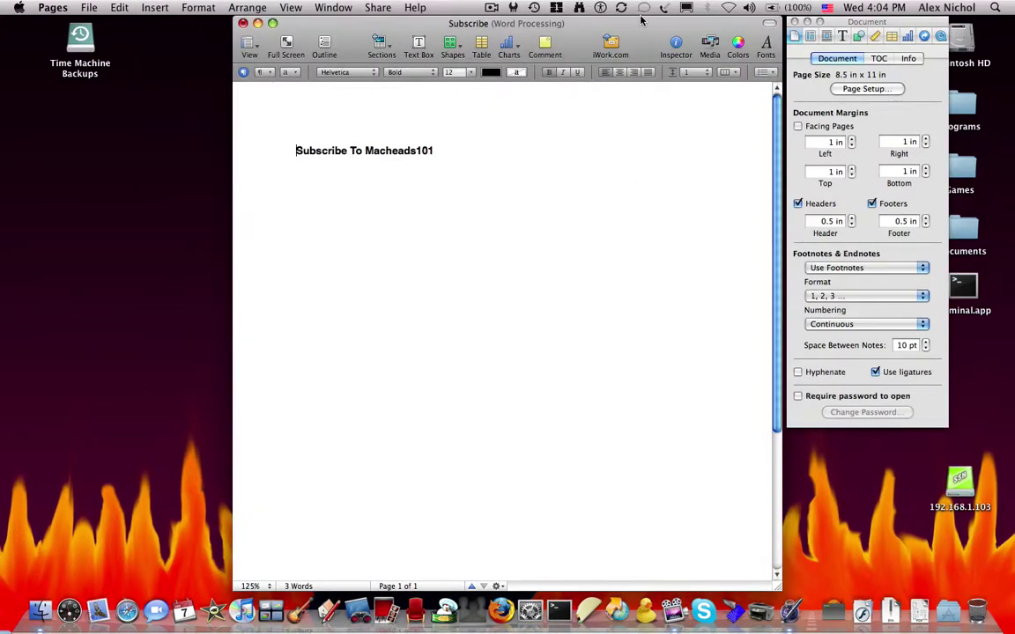
drag(641, 19, 603, 15)
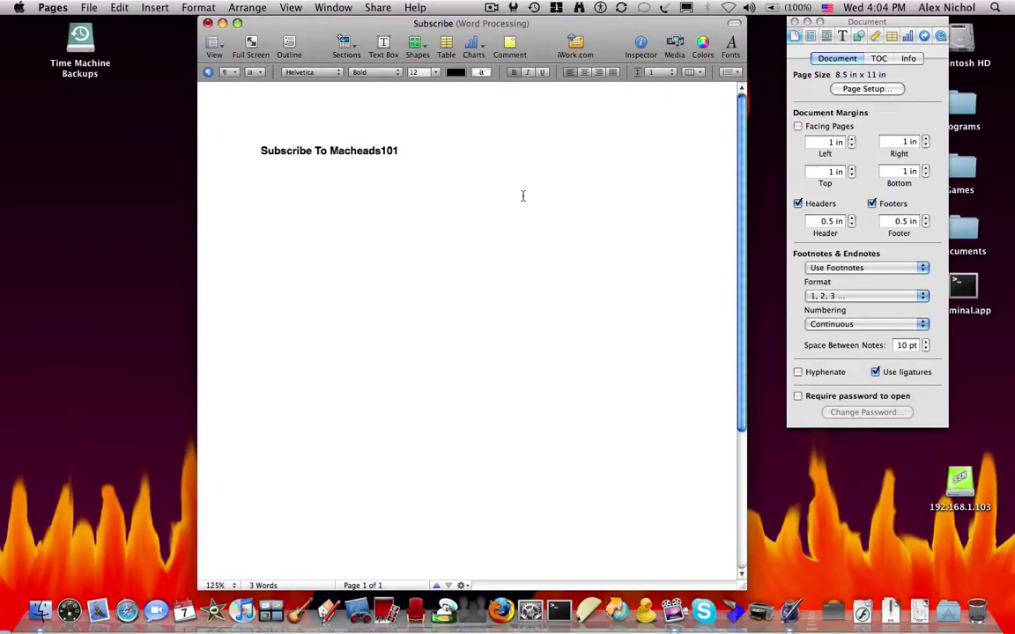
key(super+q)
click(448, 135)
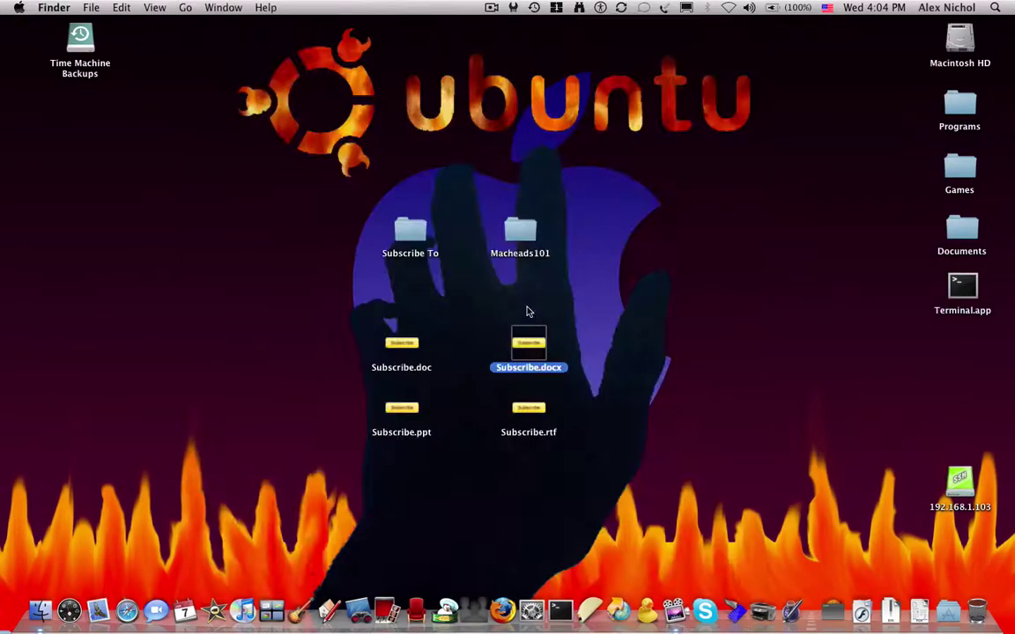
Open Subscribe.ppt with Keynote.app from its desktop context menu
right_click(401, 408)
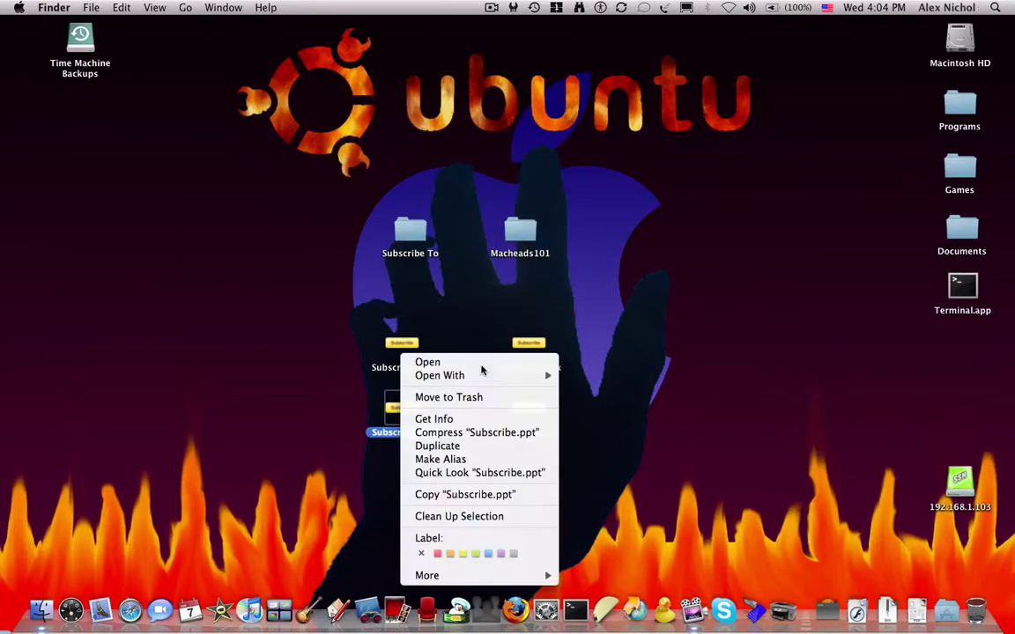
mouse_move(507, 375)
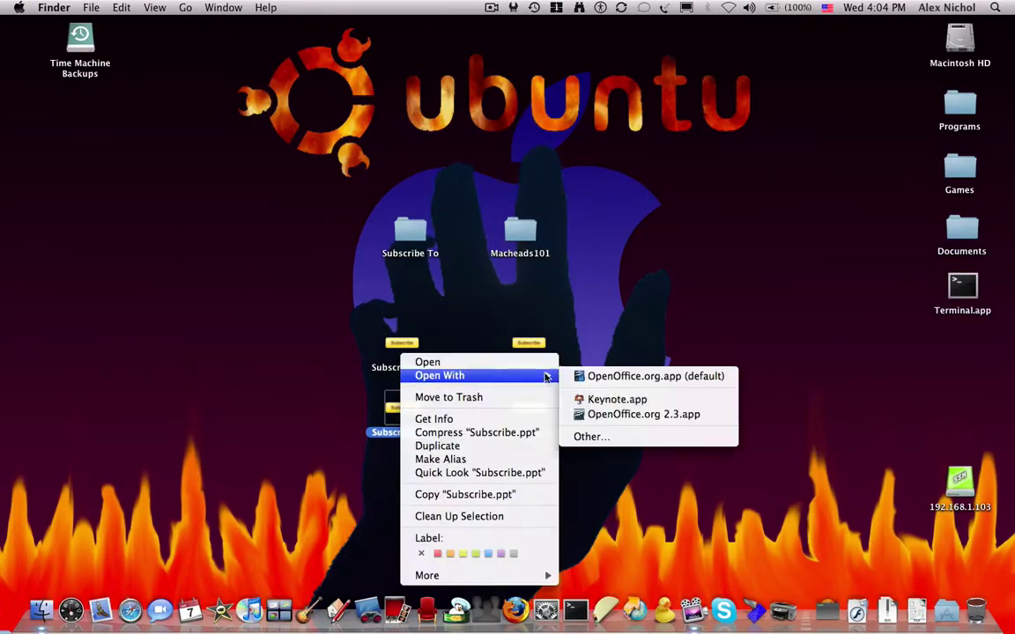
click(616, 399)
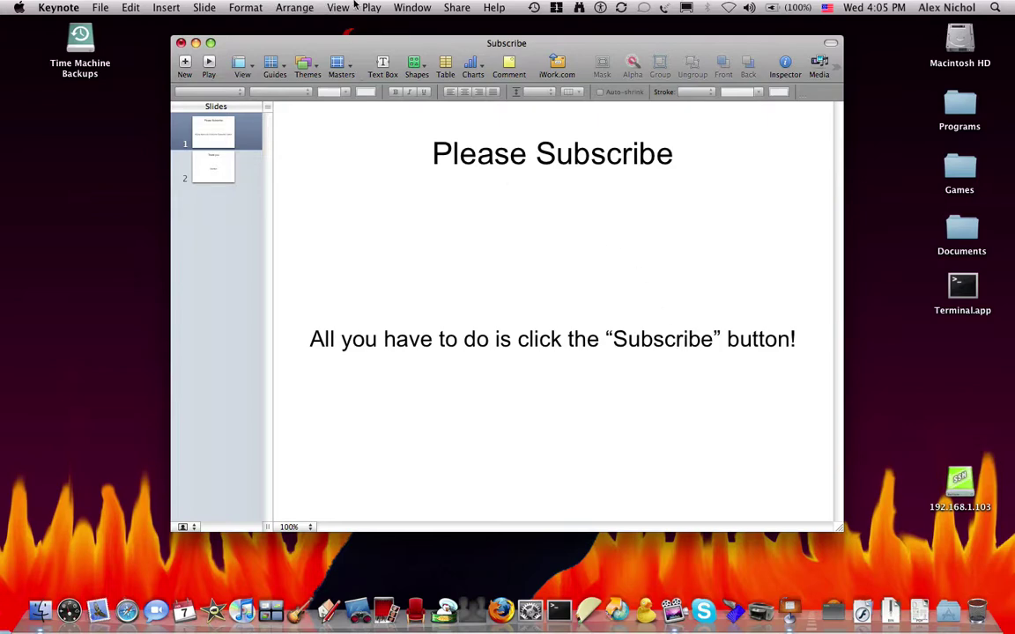
click(457, 7)
click(469, 106)
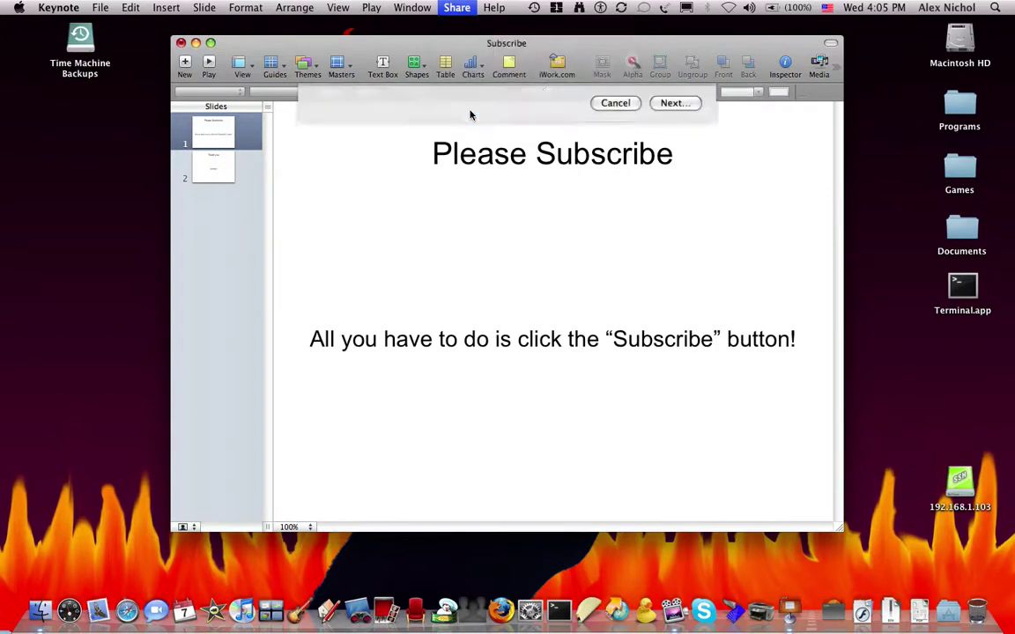
click(348, 103)
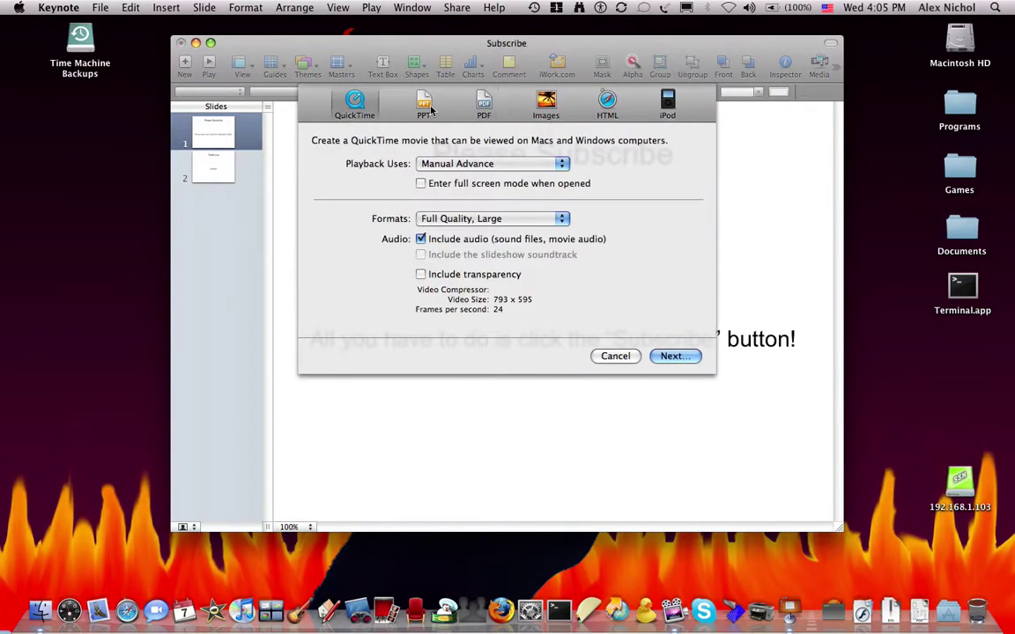
click(440, 108)
click(483, 106)
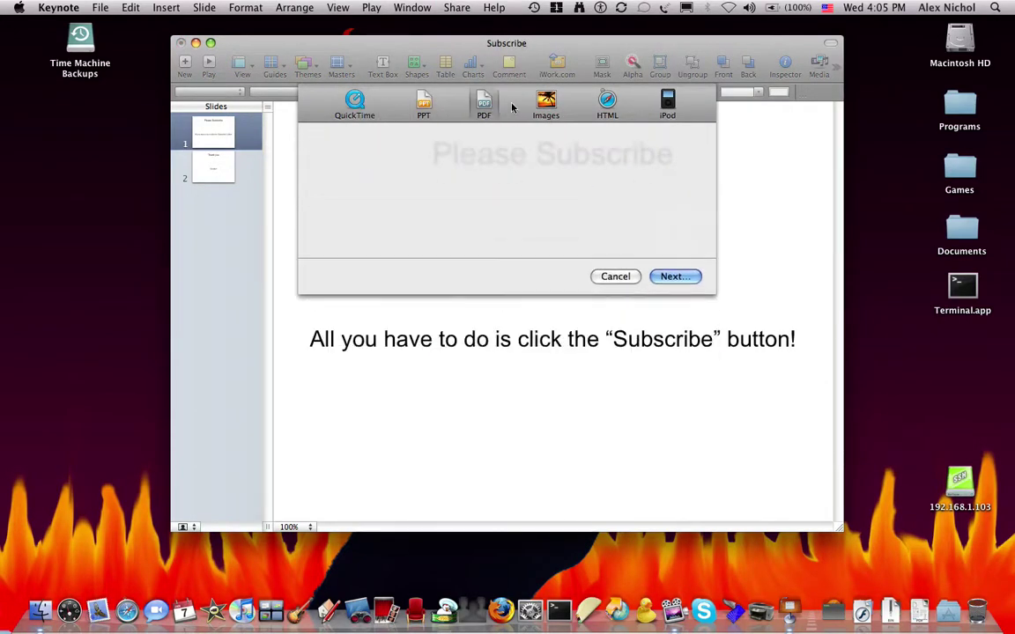
click(544, 106)
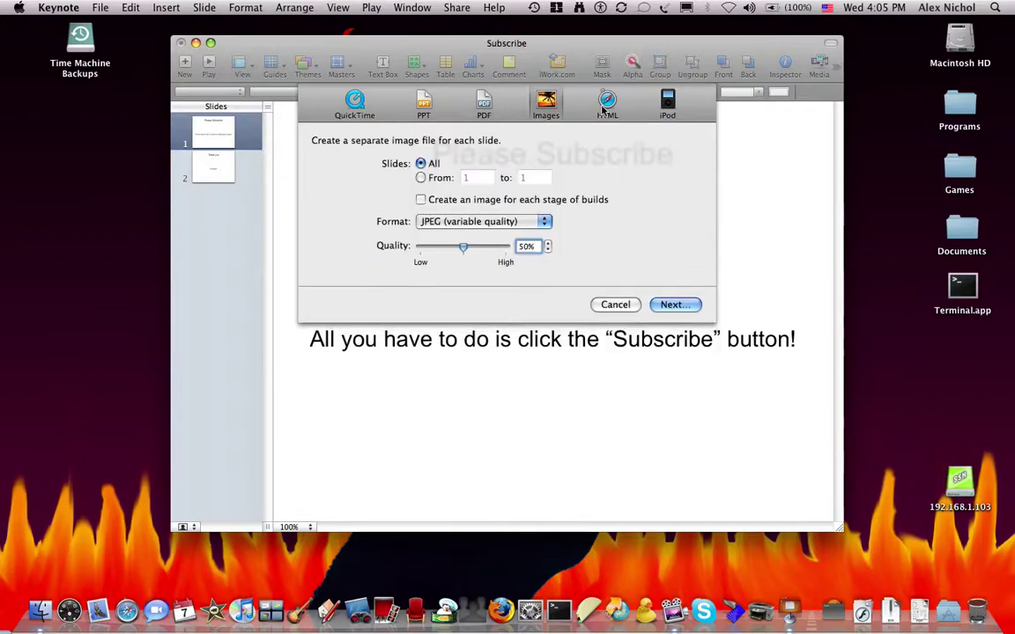
click(607, 105)
click(667, 106)
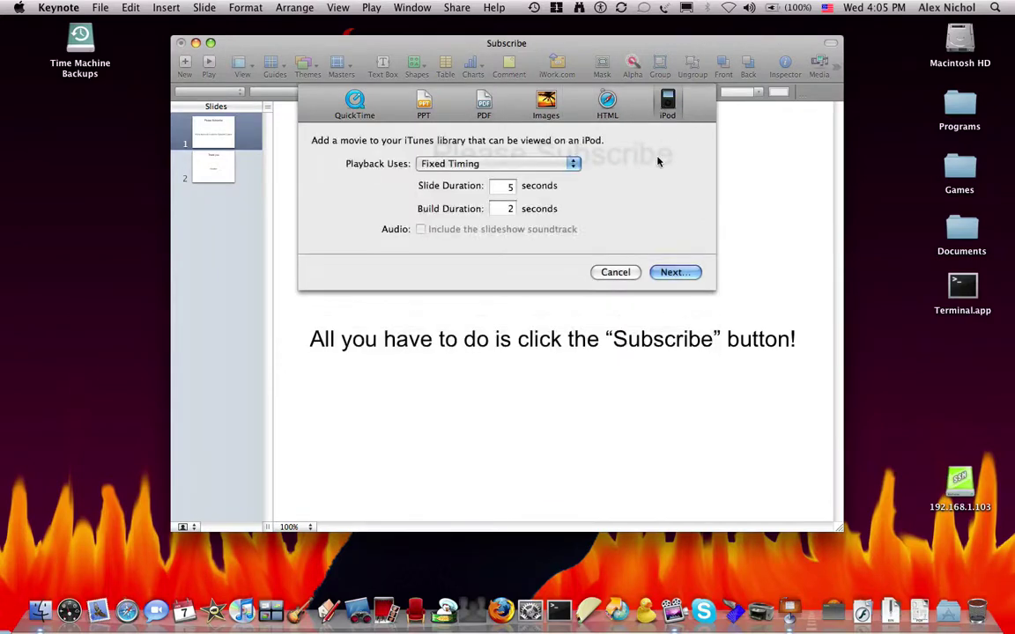
click(620, 273)
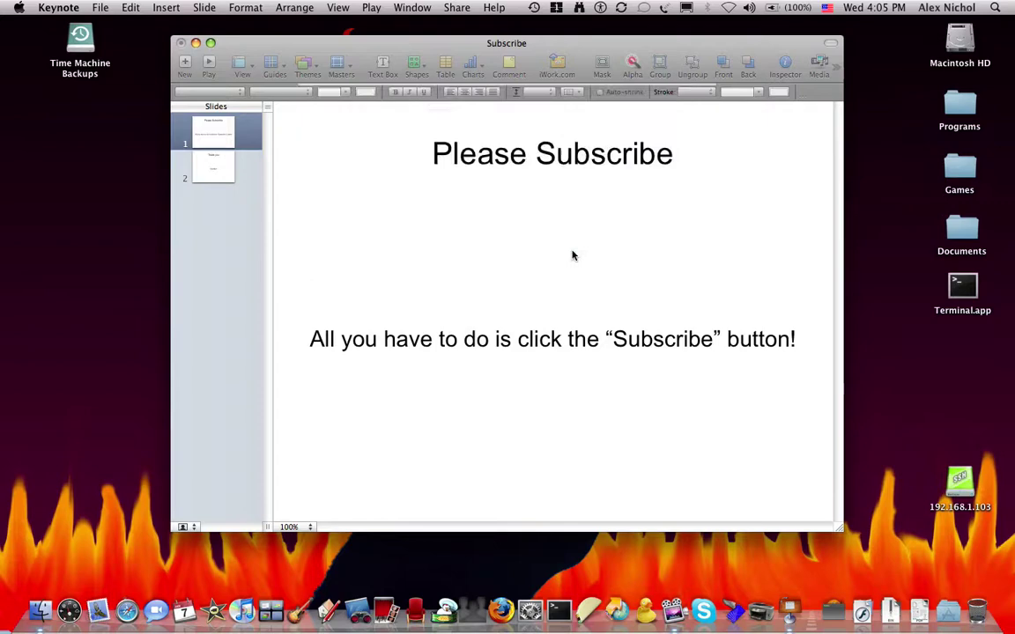
Quit Keynote without saving the Subscribe presentation
key(super+q)
click(460, 154)
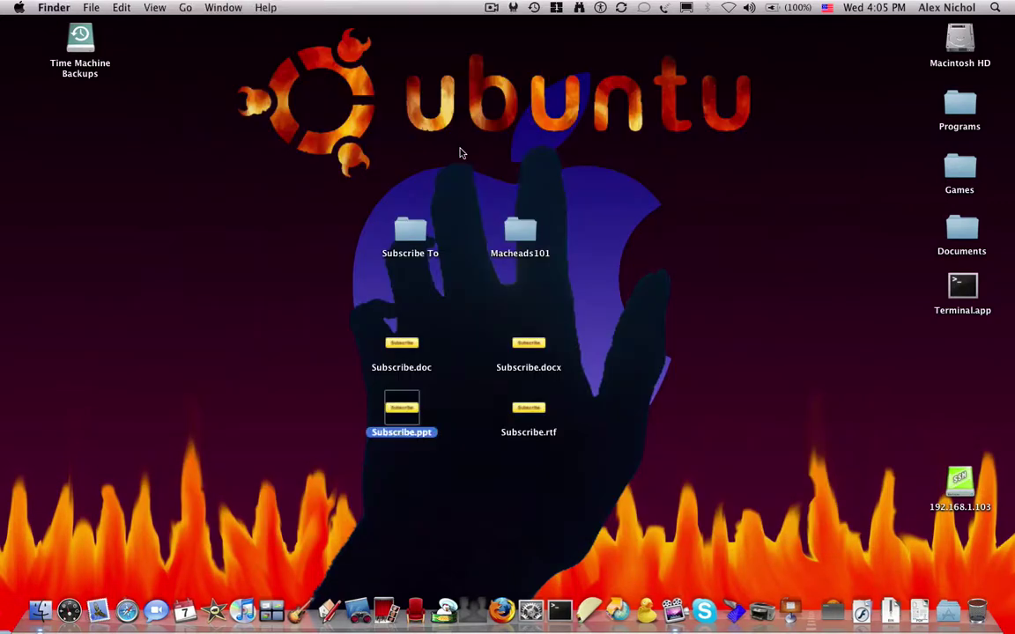
click(398, 326)
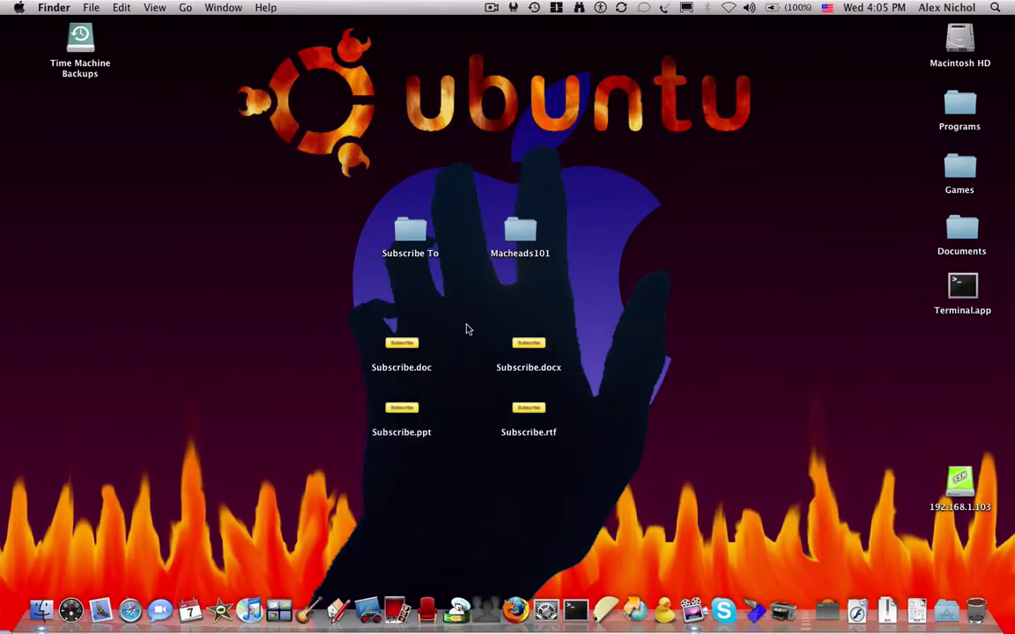
Open Subscribe.rtf with Pages.app, then quit with Don't Save
right_click(527, 429)
right_click(528, 421)
right_click(527, 412)
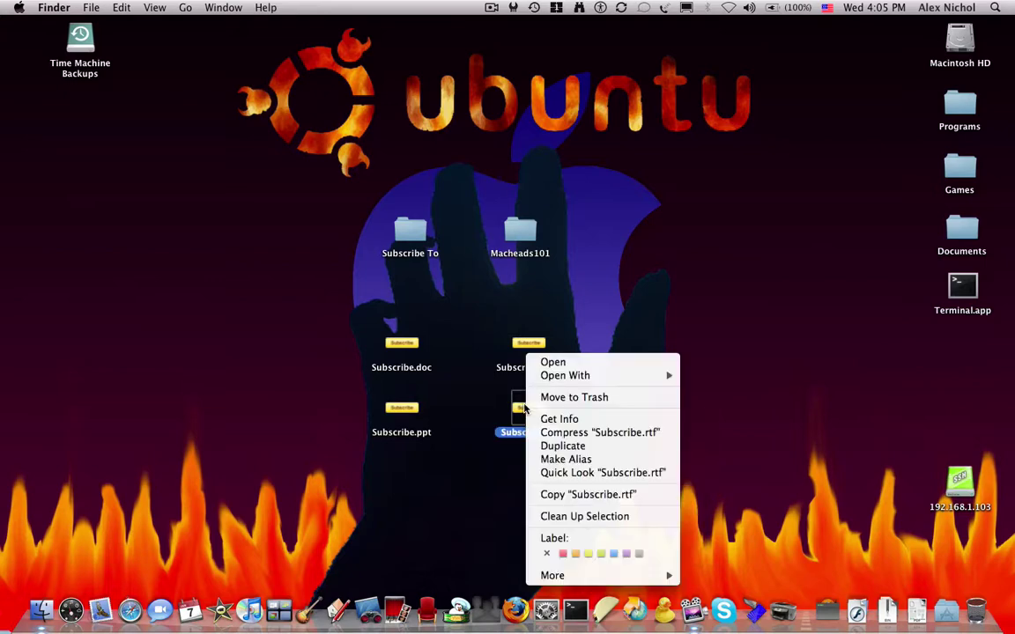
mouse_move(617, 377)
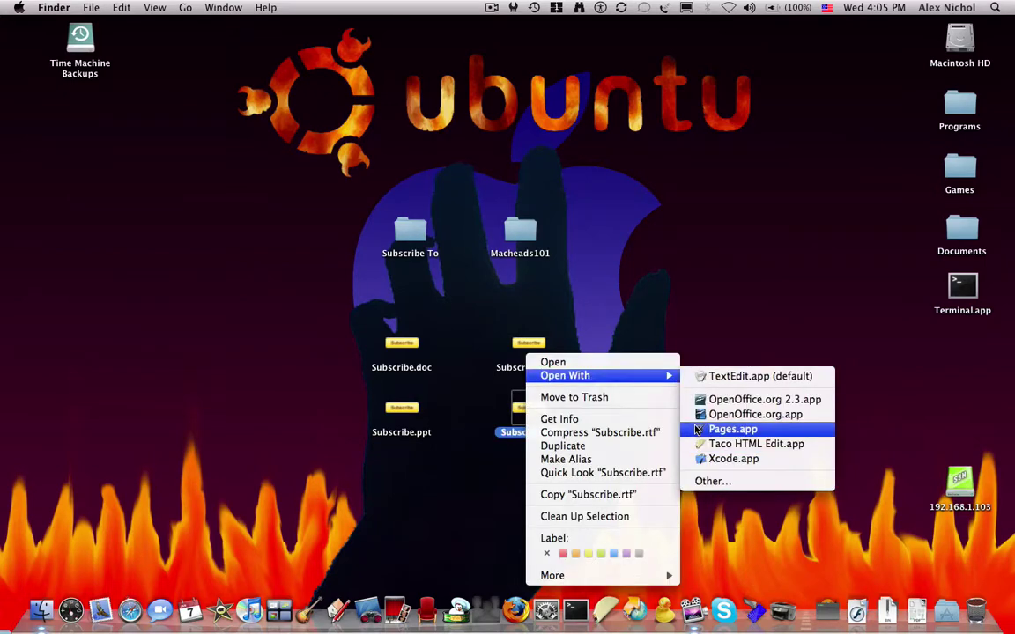
click(698, 429)
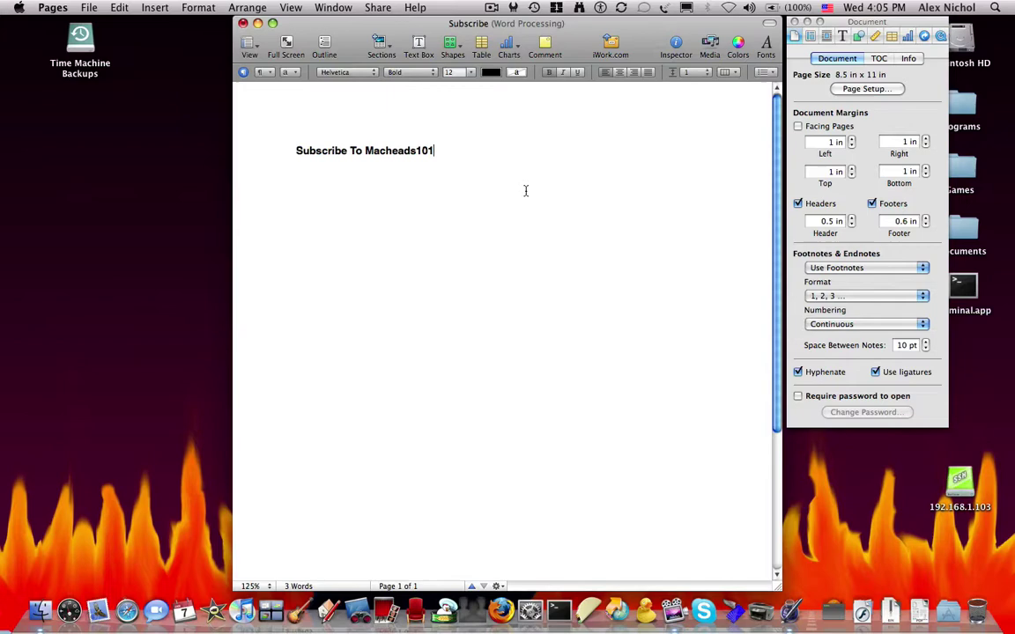
key(super+q)
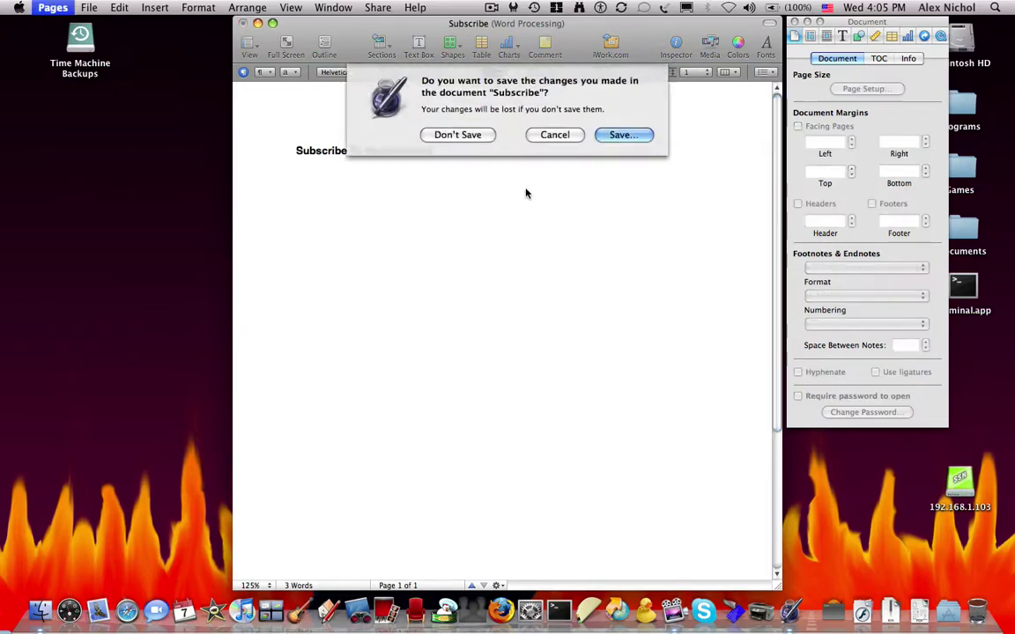
click(480, 138)
click(674, 319)
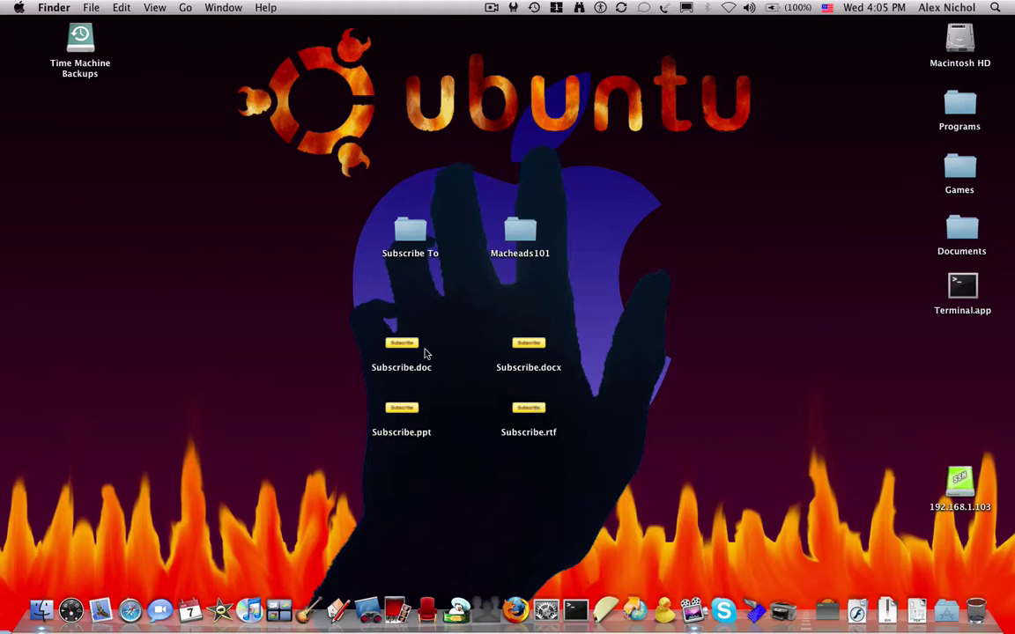
Reopen Subscribe.ppt with Keynote.app from its desktop context menu
right_click(410, 396)
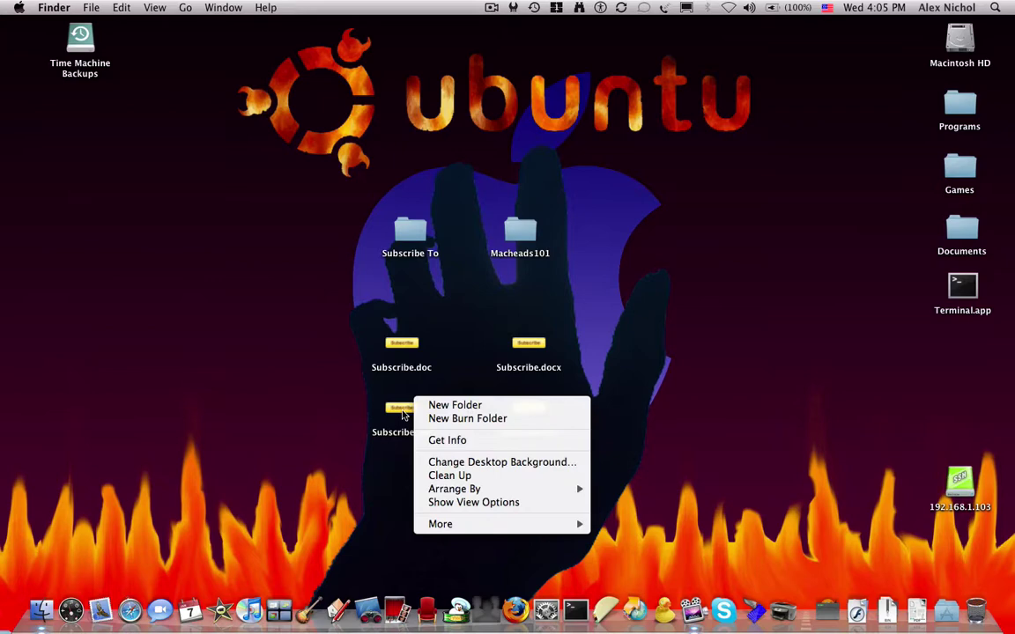
right_click(401, 412)
mouse_move(475, 375)
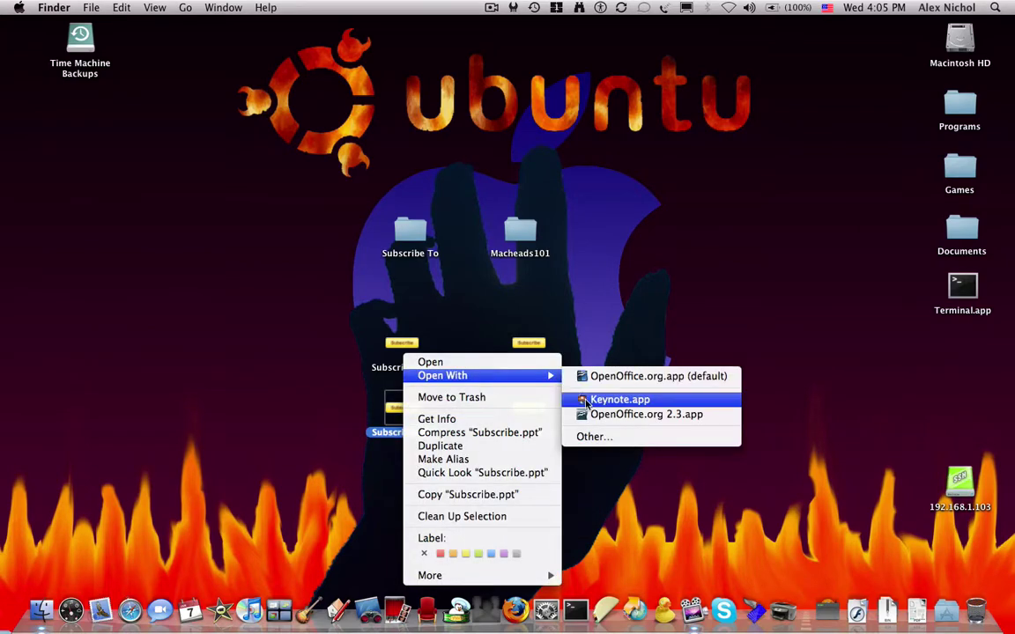
click(586, 400)
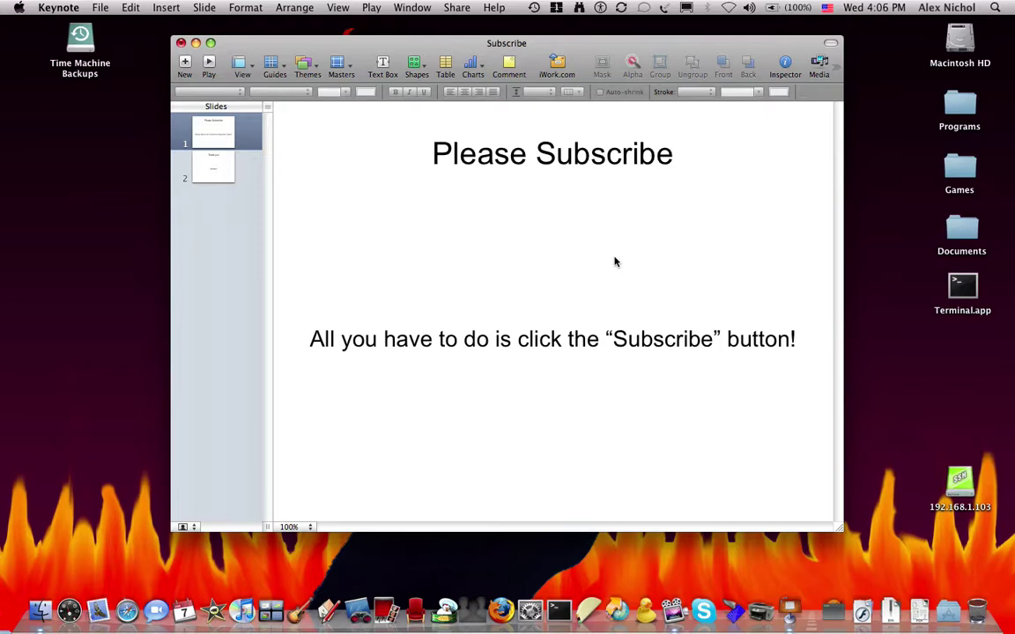
Begin sharing via iWork.com, entering the recipient's e-mail and subject 'Share this document'
click(556, 71)
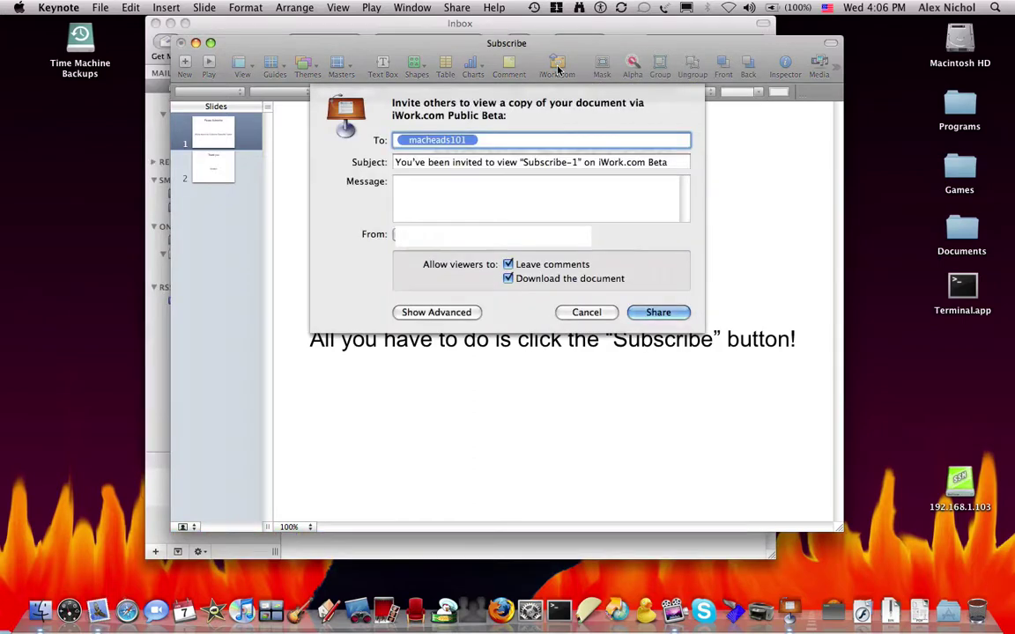
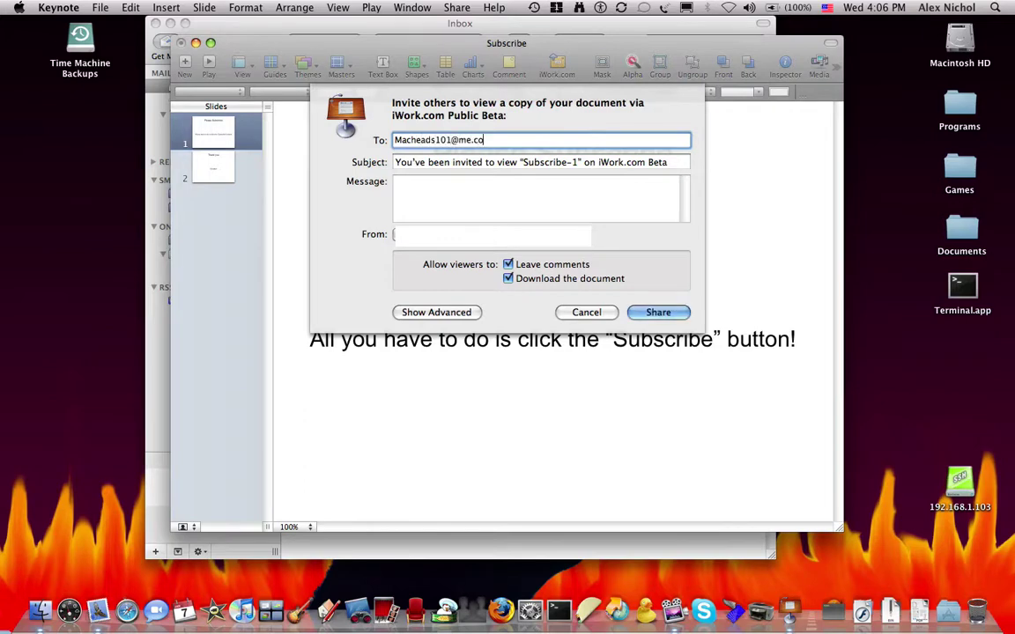
key(Tab)
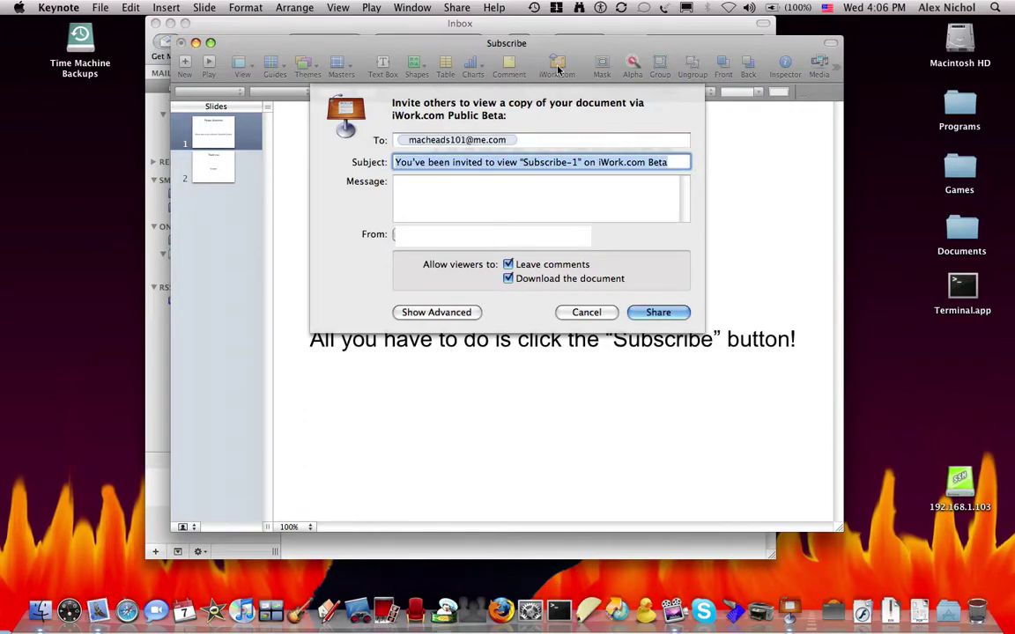
text(THa)
key(BackSpace)
key(BackSpace)
key(BackSpace)
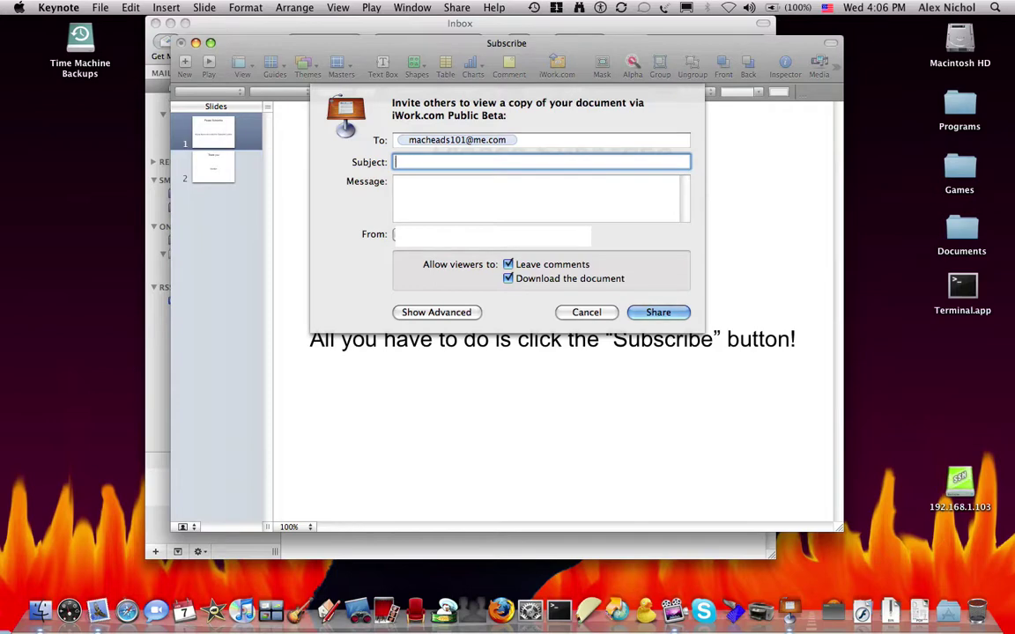
text(Share this document)
Add the message 'Hello share this', share, and view the published slideshow online
key(Tab)
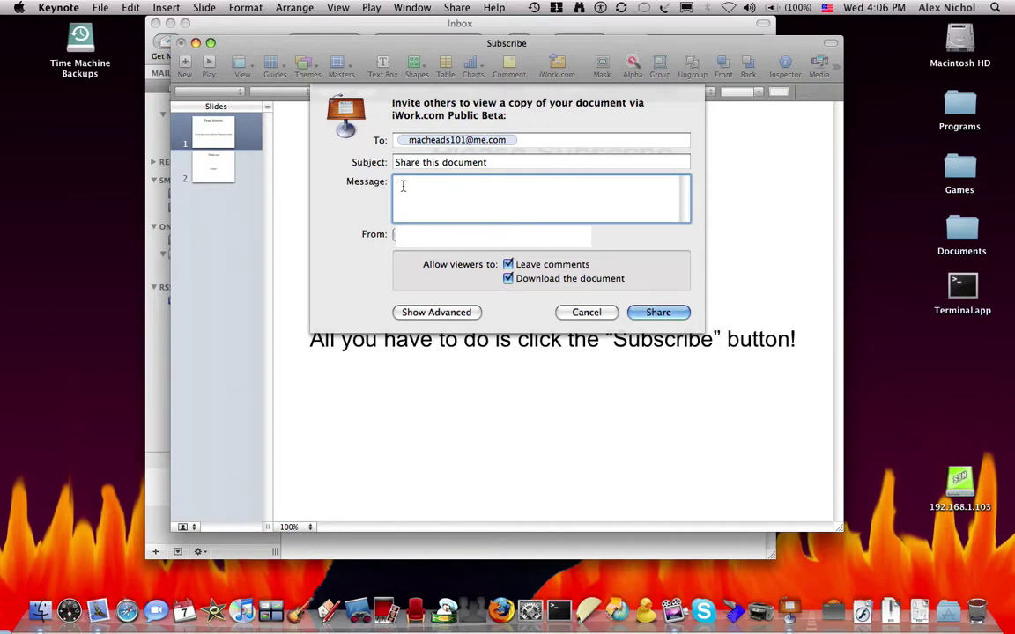
text(Hello share this)
click(642, 310)
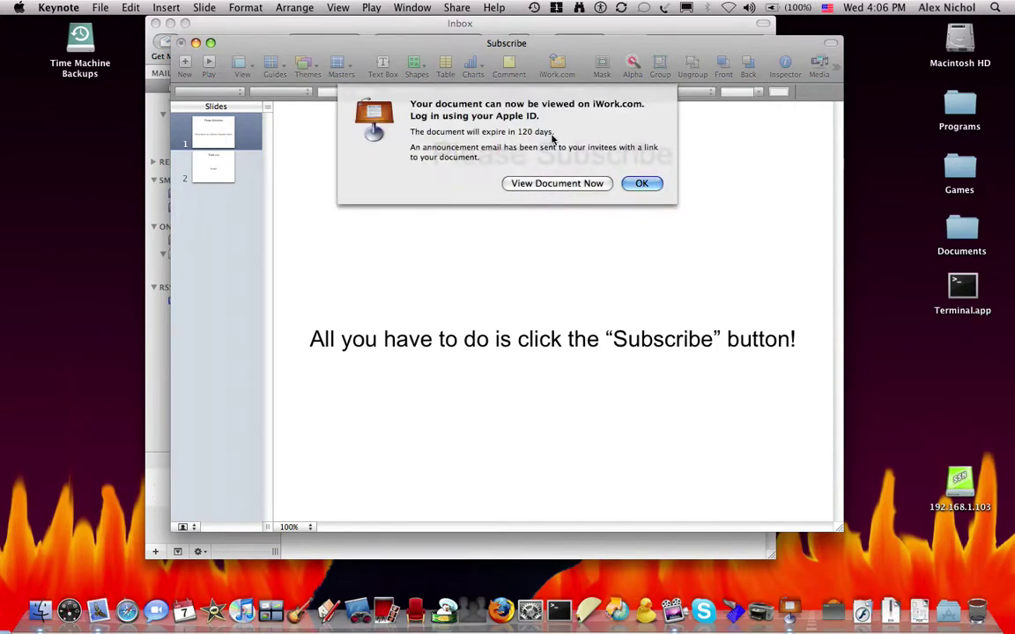
click(551, 185)
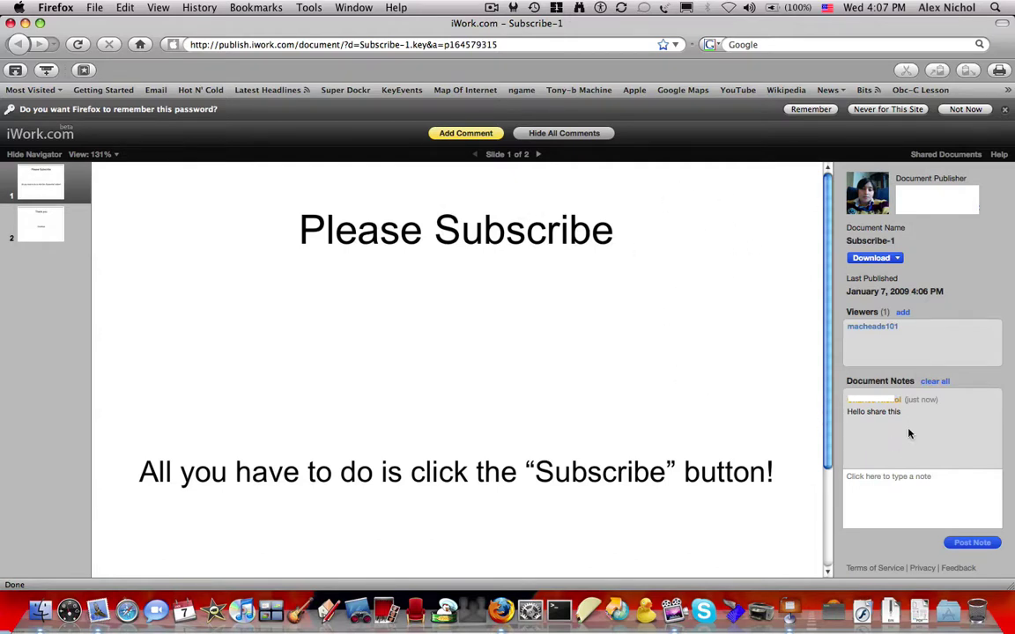
Delete the existing note, post a test note 'Hello', then clear all notes
click(989, 398)
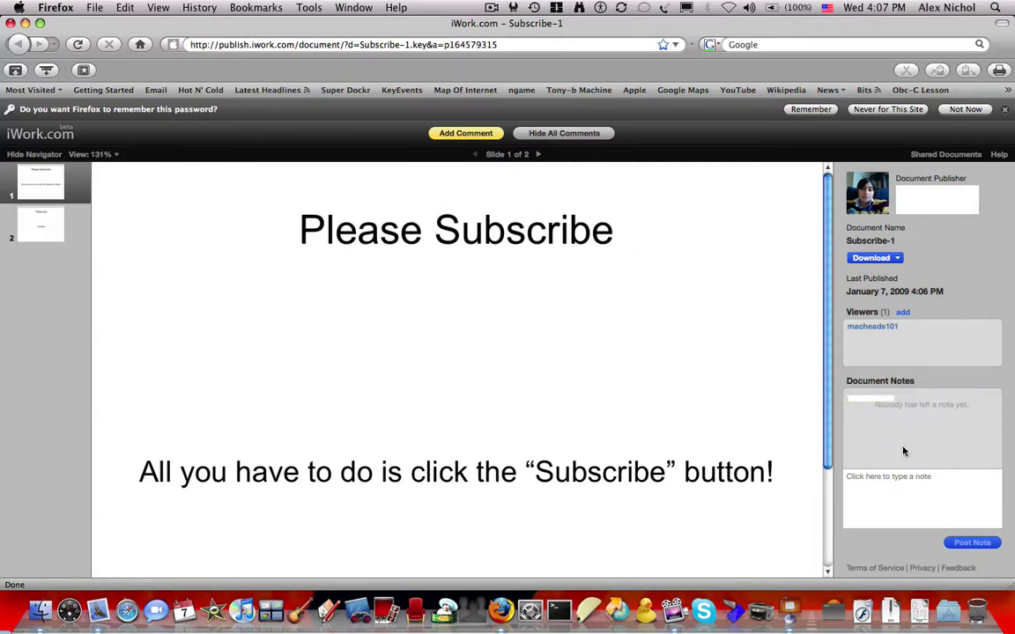
click(880, 499)
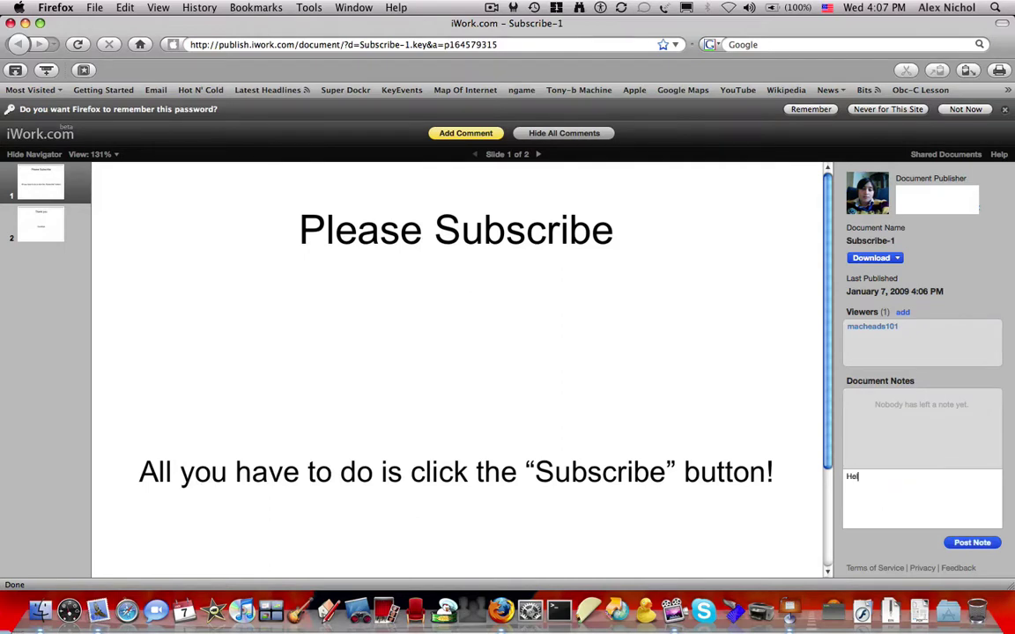
click(972, 543)
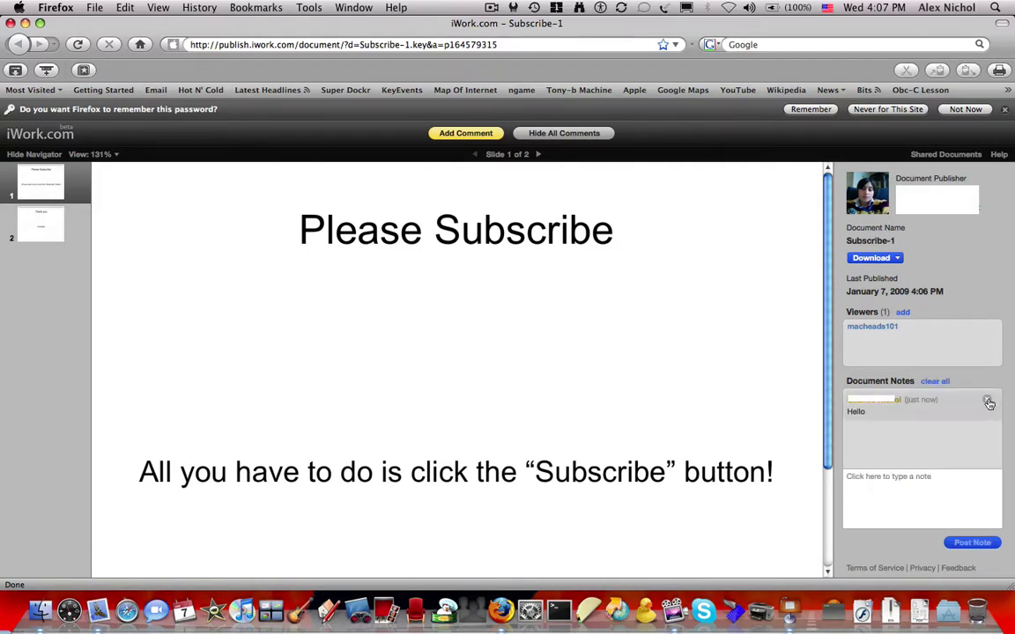
click(989, 401)
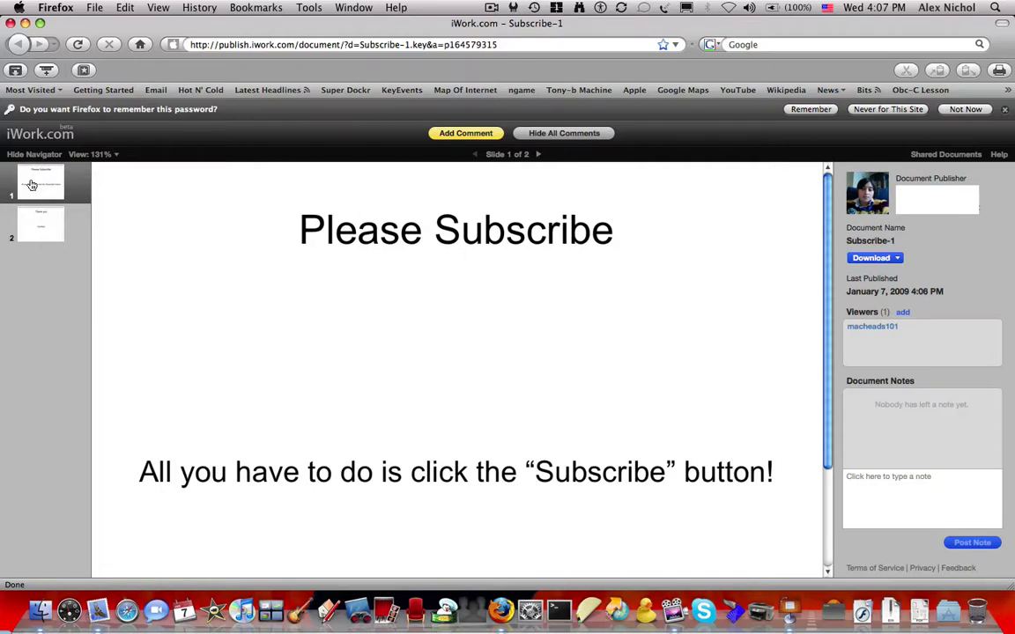
Flip back and forth between the Please Subscribe and Thank you slides
click(49, 231)
click(63, 196)
click(62, 213)
click(55, 185)
click(42, 222)
click(42, 184)
click(61, 212)
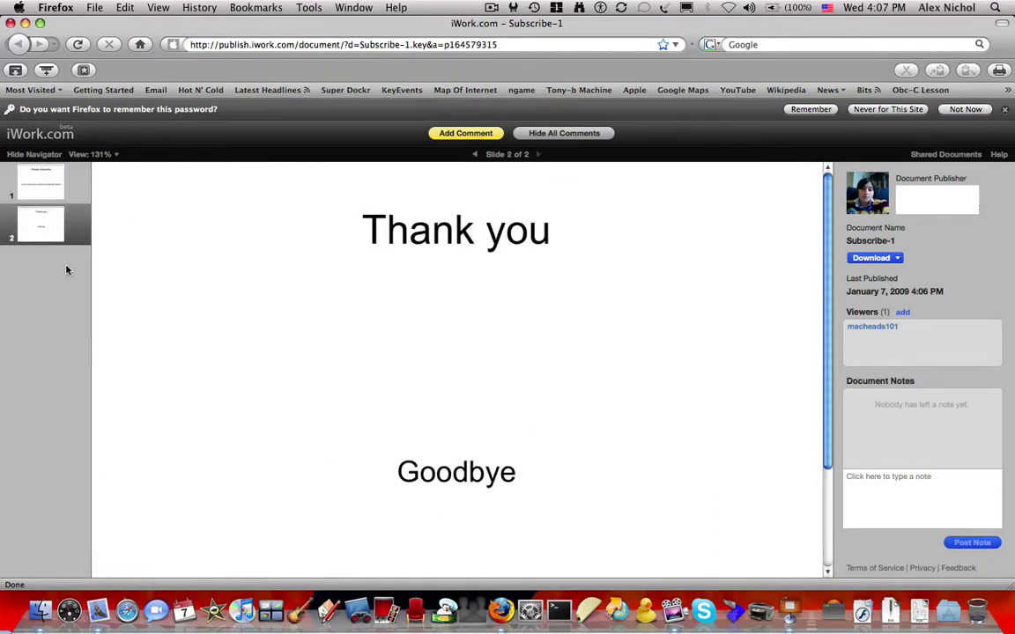
click(60, 174)
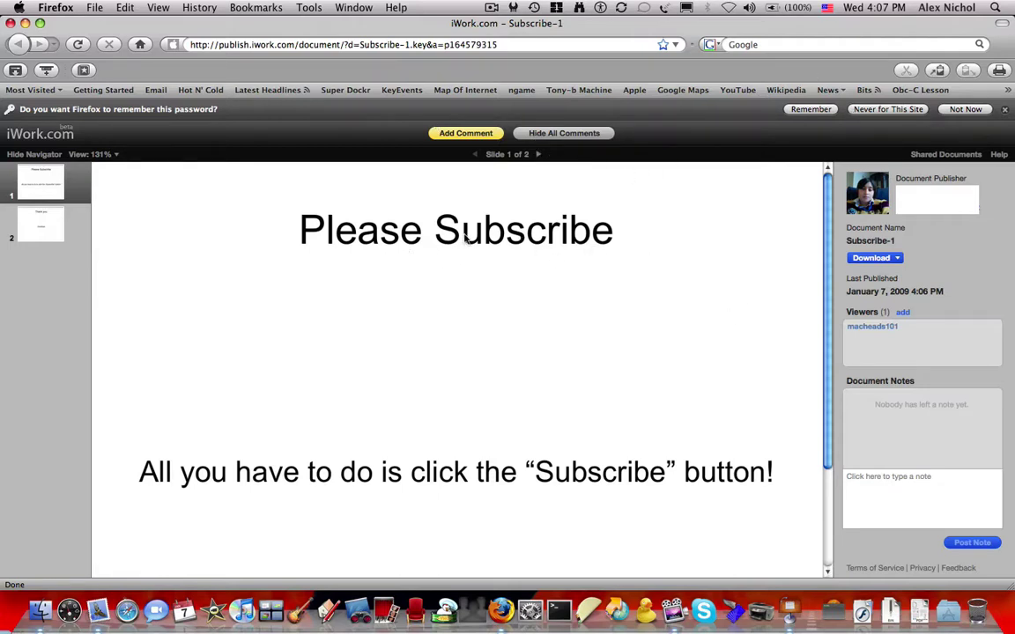
Check the download formats (Keynote '09, PDF, PowerPoint), then dismiss the menu
click(870, 257)
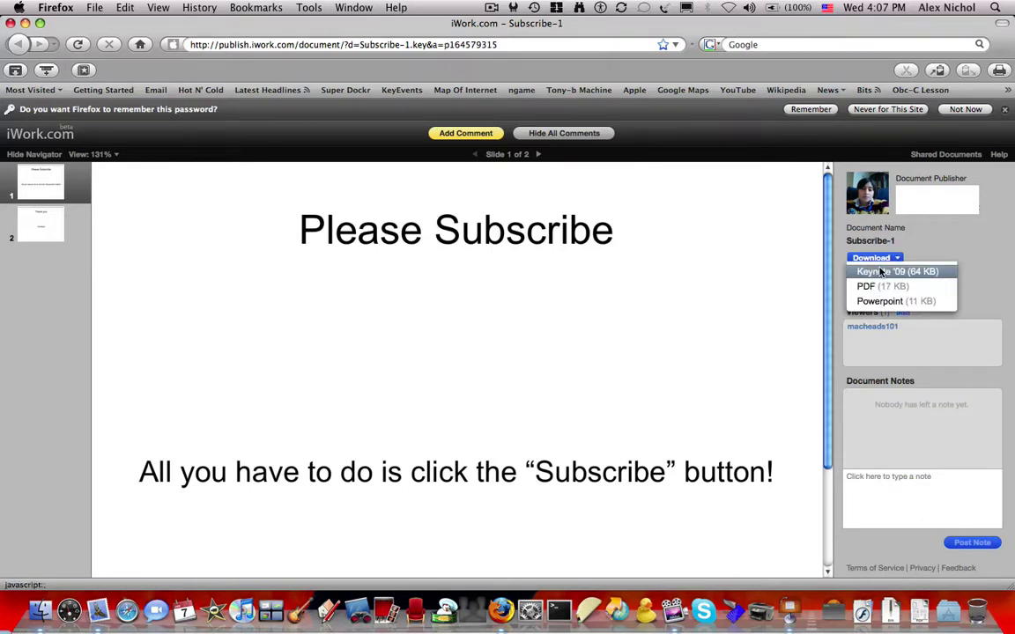
click(792, 309)
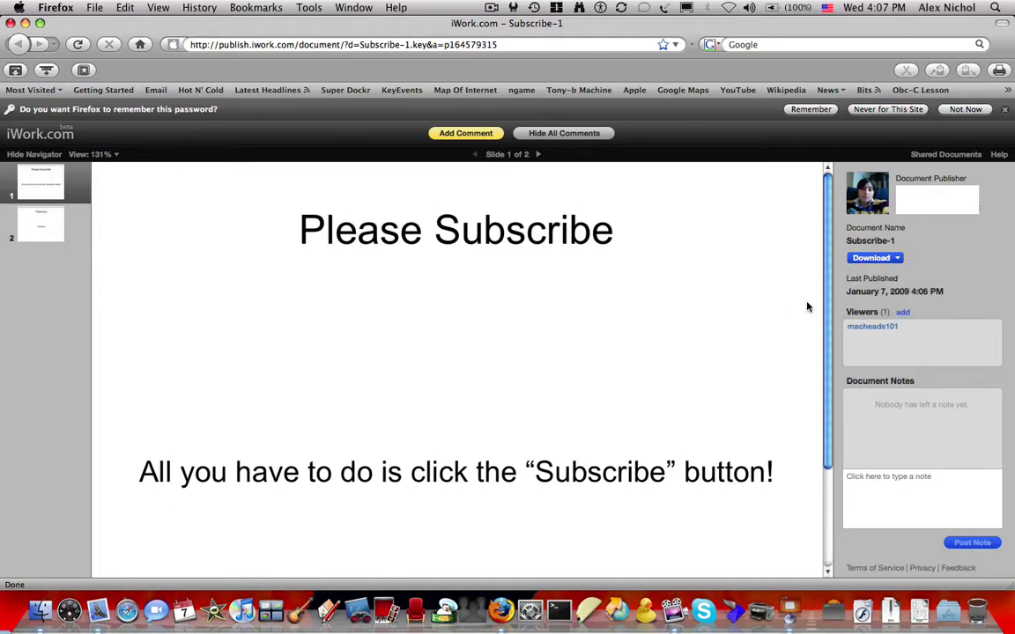
scroll(807, 307, down, 3)
scroll(807, 307, up, 3)
Go to me.com and sign in to MobileMe with the account username and password
click(547, 47)
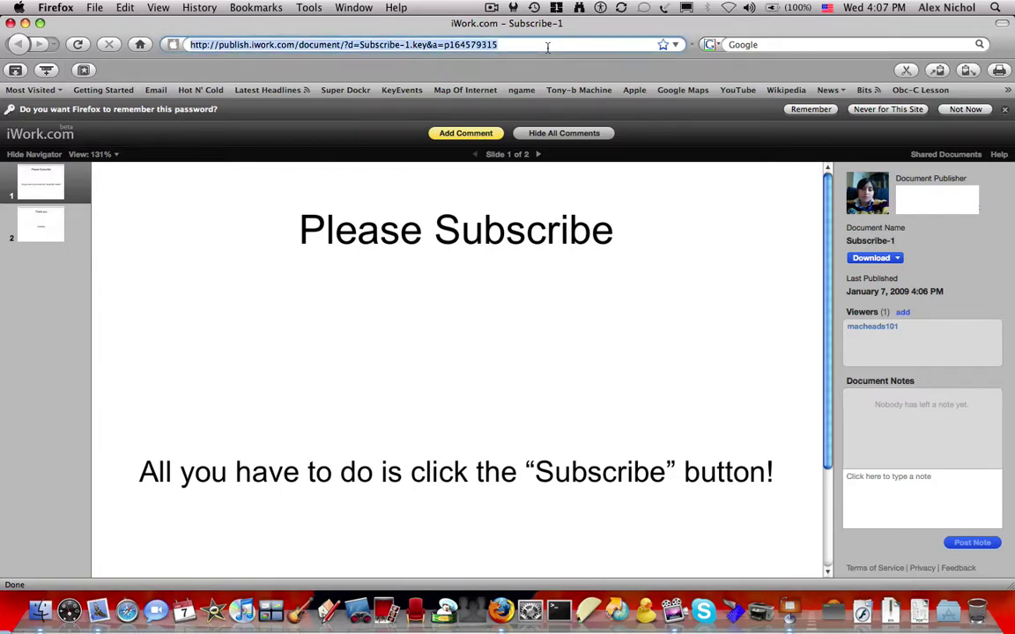
text(me.com)
key(Return)
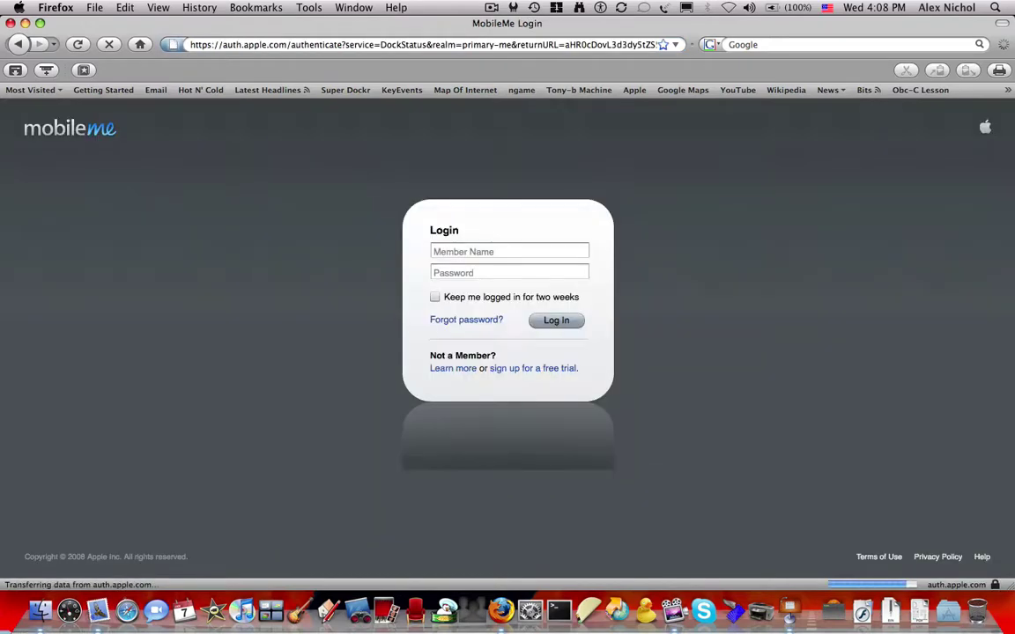
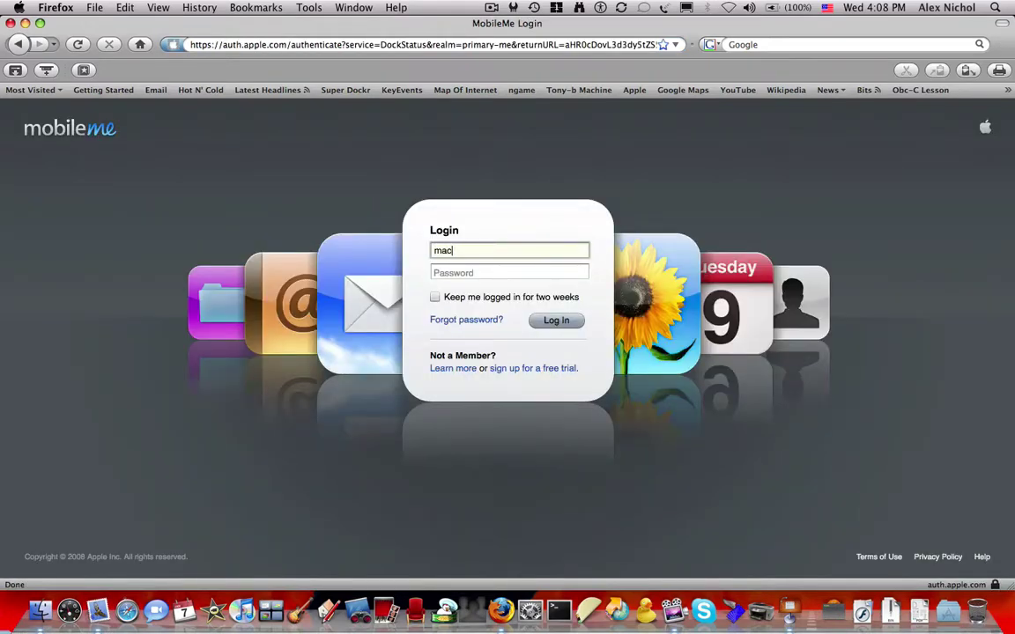
key(Tab)
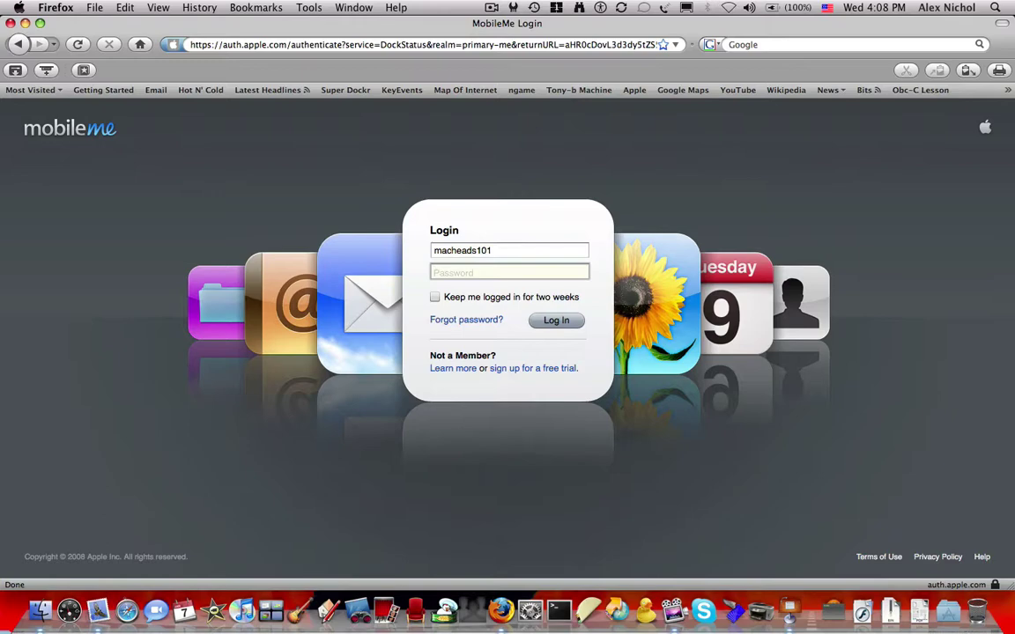
text(*********)
key(Return)
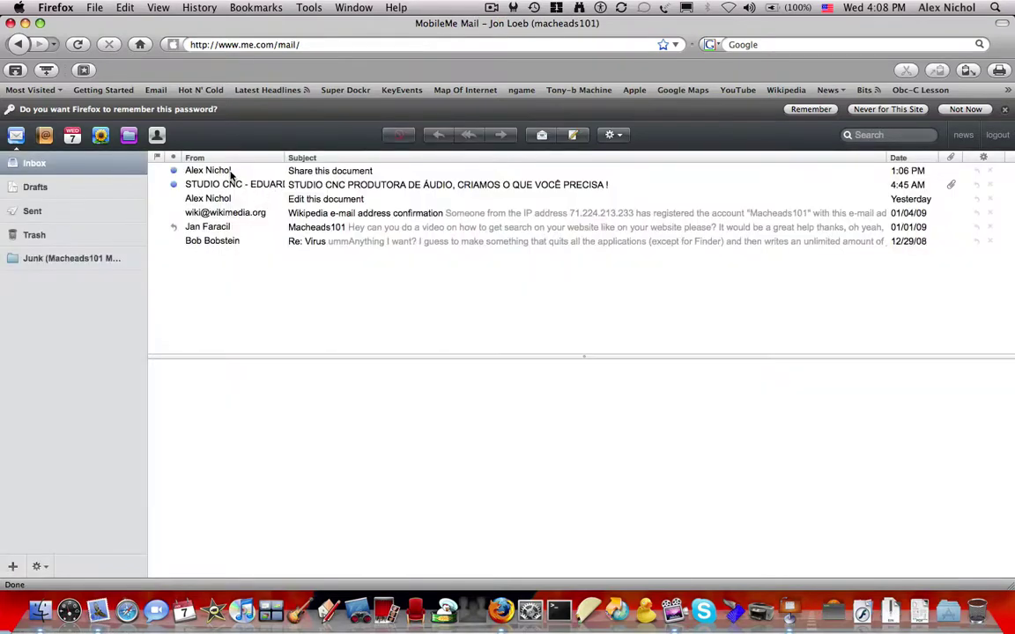
Open the 'Share this document' email, view the shared Subscribe-1 slideshow, then close it
click(230, 171)
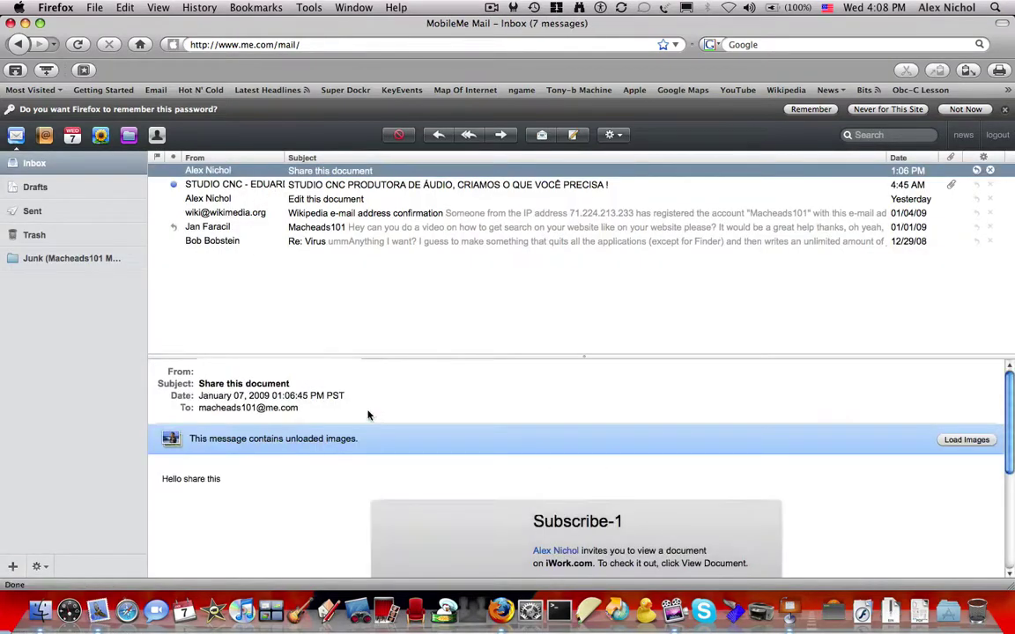
scroll(368, 416, down, 5)
scroll(414, 420, up, 3)
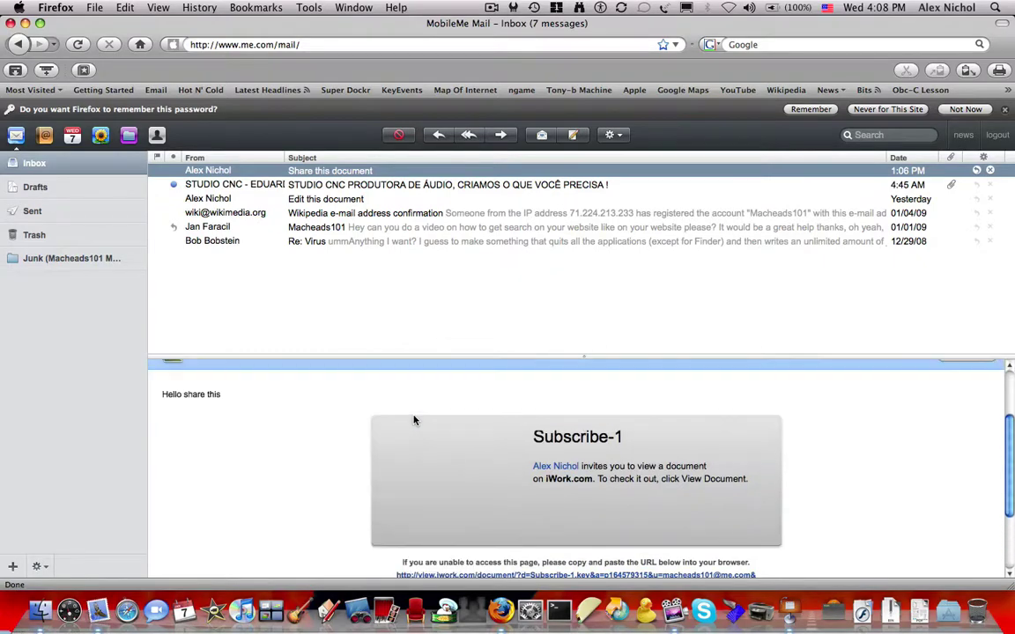
scroll(546, 468, down, 1)
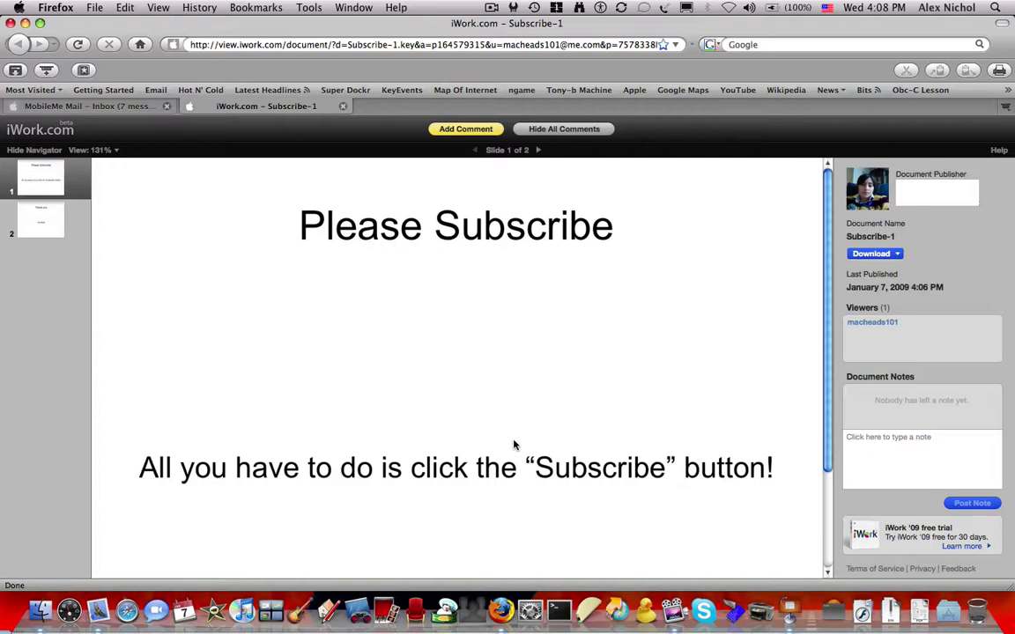
key(super+w)
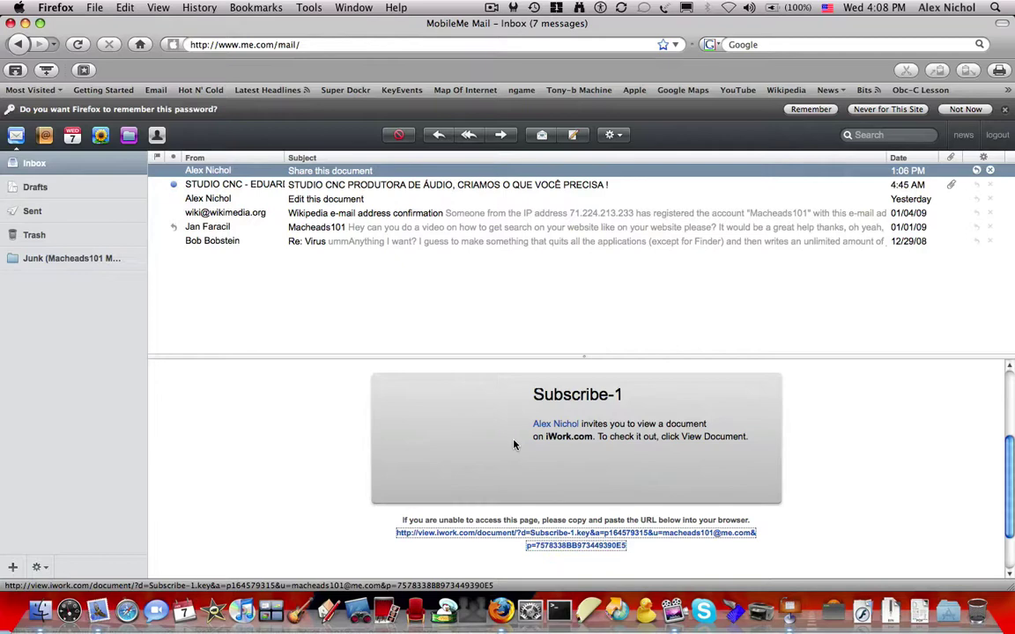
Quit Firefox after clearing its private data, and bring Keynote back to the front
key(super+w)
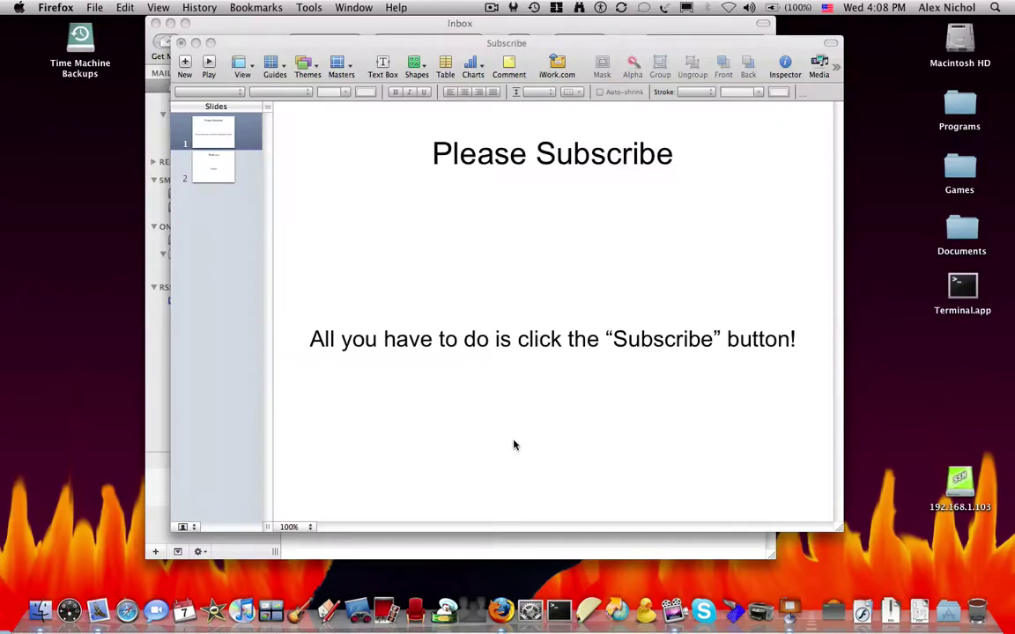
key(super+shift+Delete)
click(552, 370)
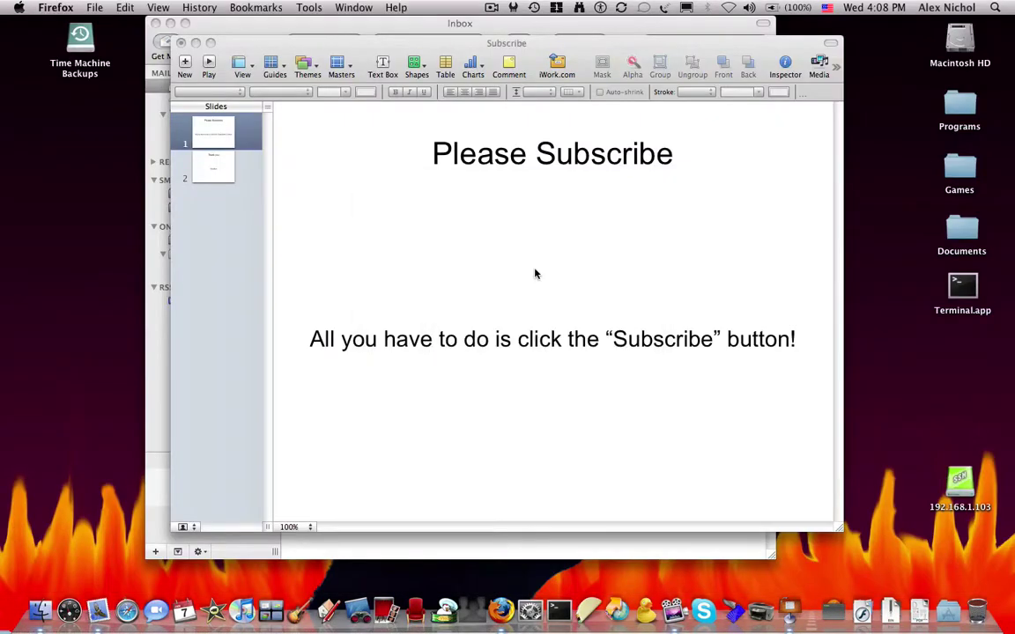
click(580, 242)
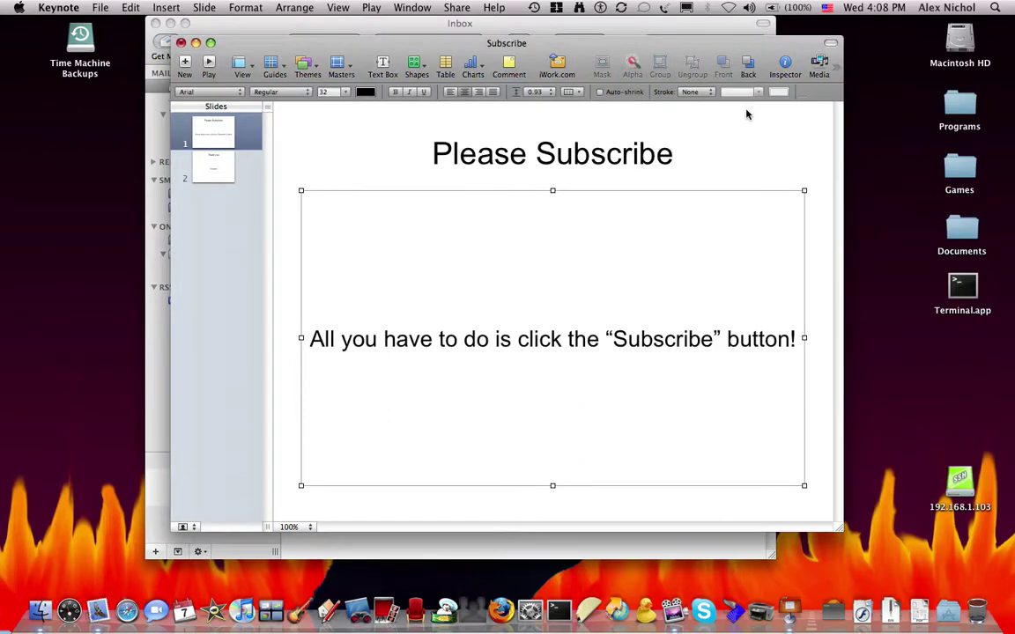
Dismiss the save prompt and show the slideshow's Document settings in the Inspector
key(super+q)
click(478, 156)
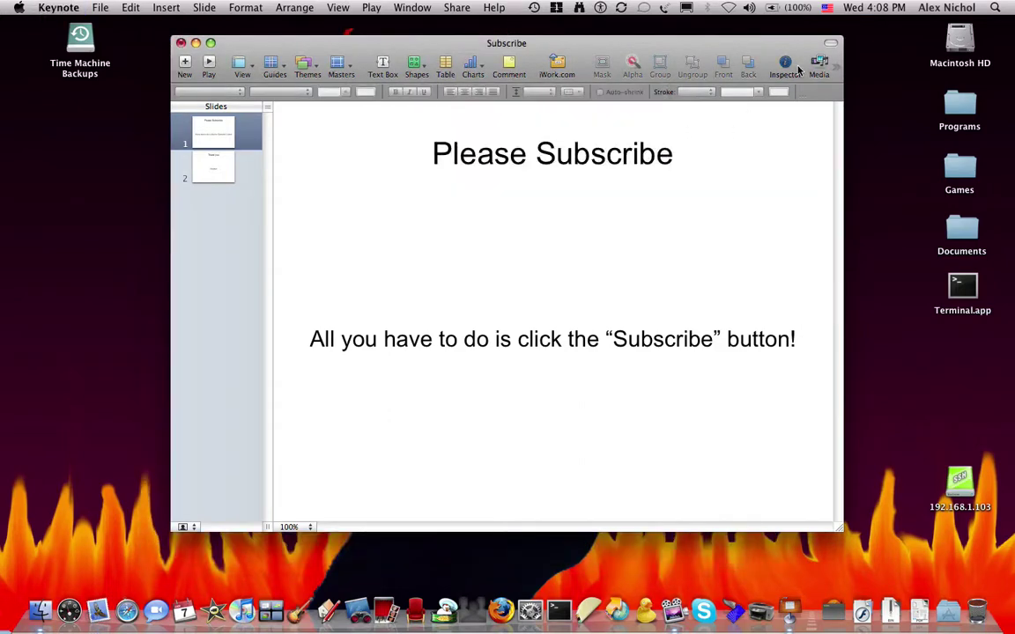
click(796, 70)
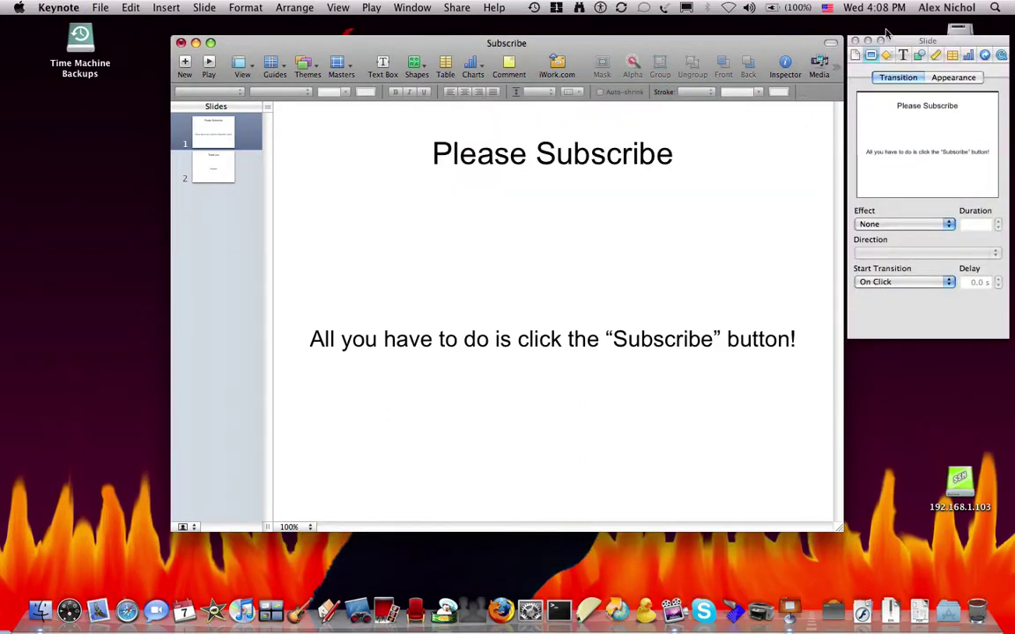
click(854, 55)
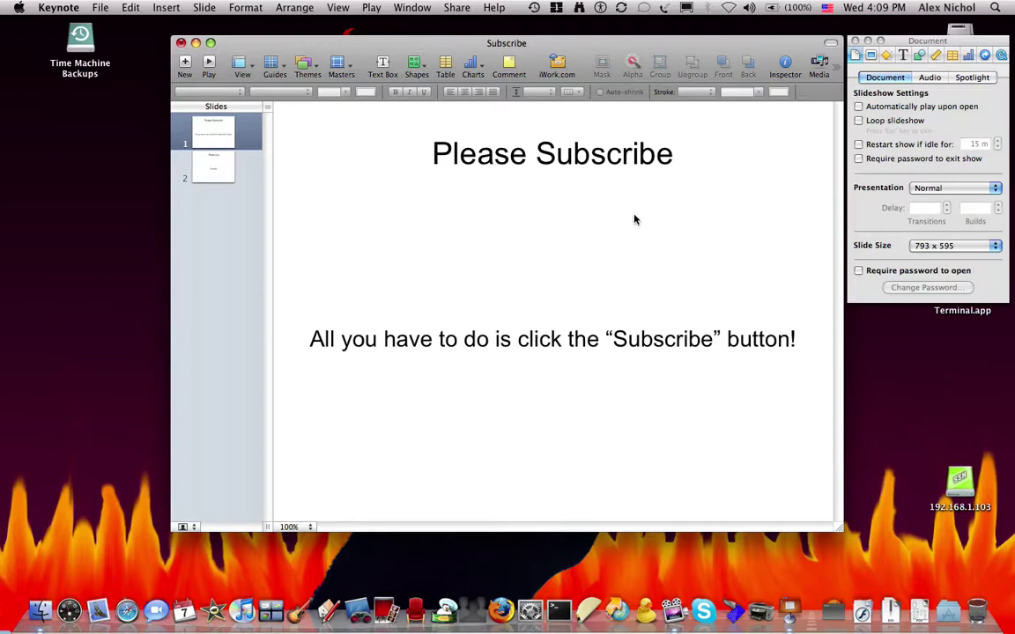
Close the Subscribe slideshow with Cmd-W, choosing Don't Save
key(super+w)
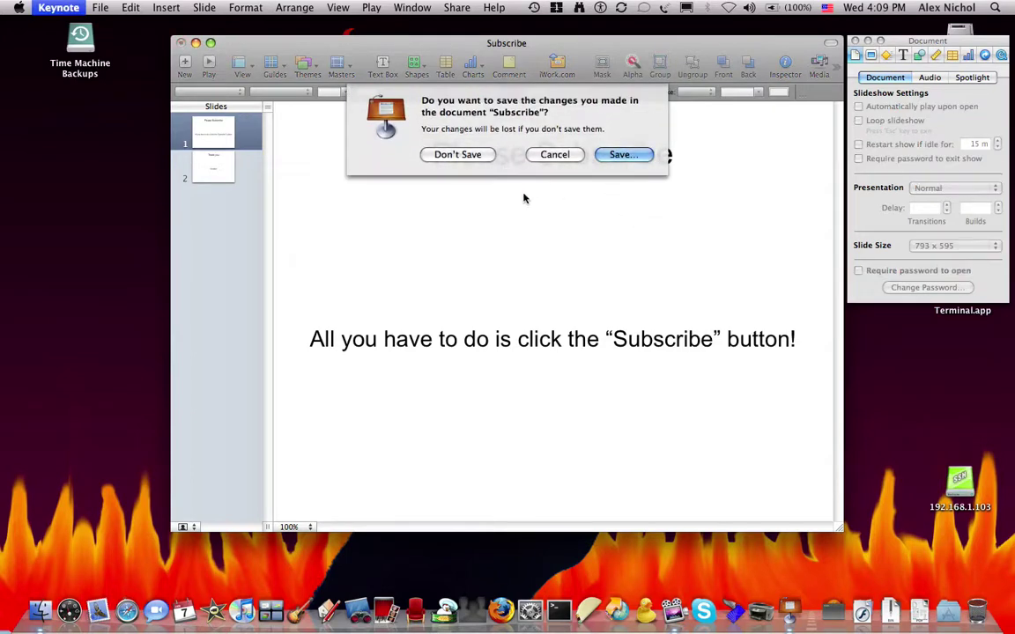
click(473, 155)
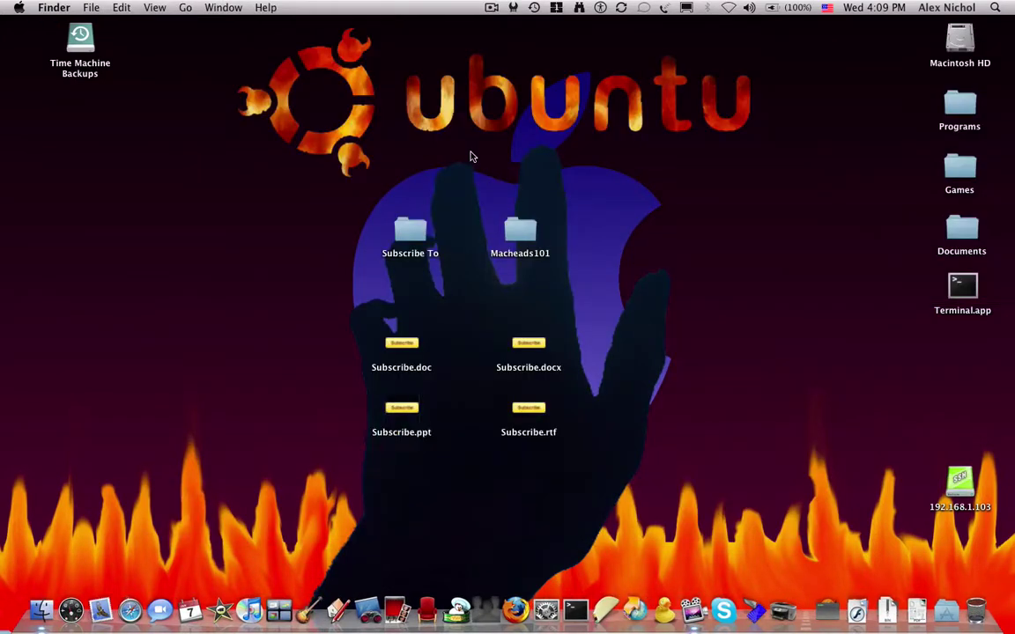